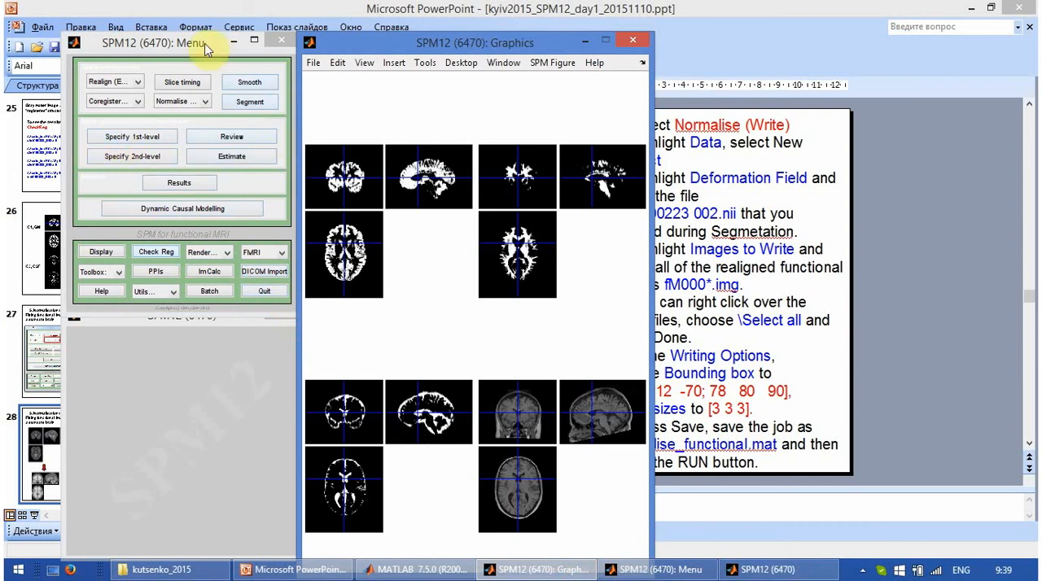
Step: Rearrange the SPM12 Menu, interactive and Graphics windows side by side so the instruction slide is uncovered
{"action": "left_click_drag", "start_coordinate": [204, 43], "coordinate": [145, 16]}
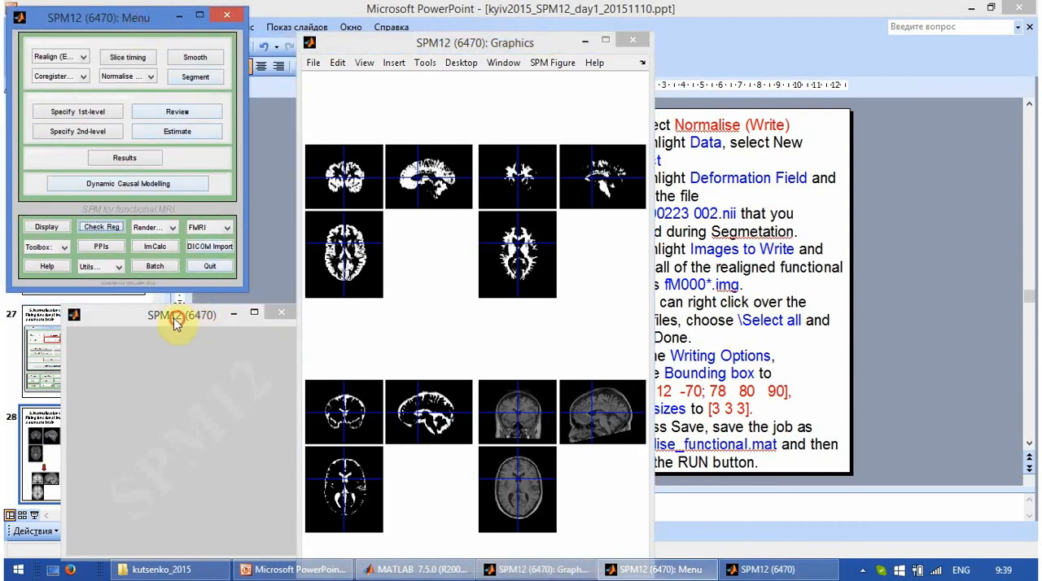
{"action": "left_click_drag", "start_coordinate": [197, 318], "coordinate": [139, 310]}
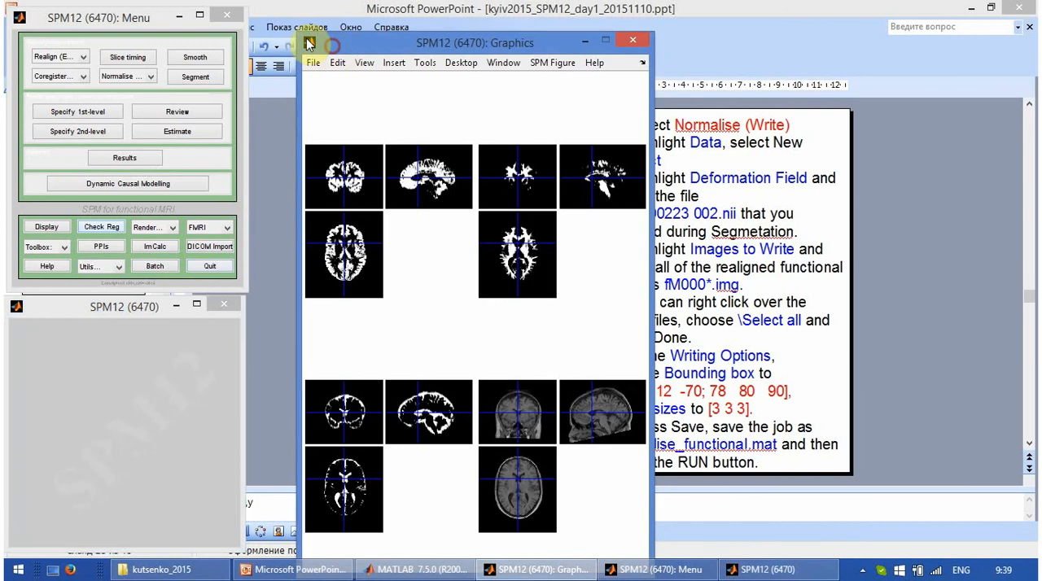
{"action": "left_click_drag", "start_coordinate": [321, 43], "coordinate": [274, 16]}
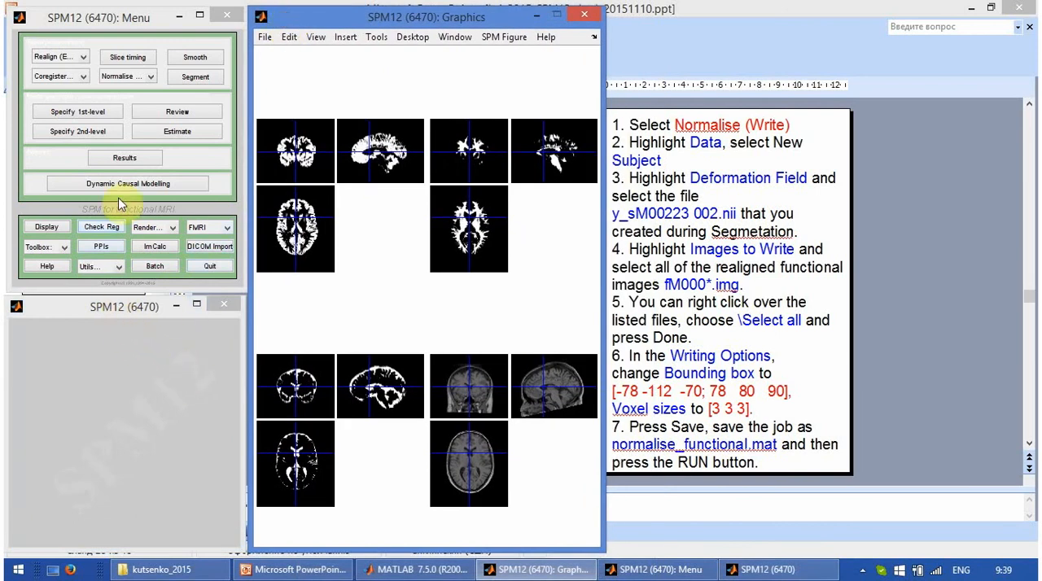
Step: Create a Normalise (Write) batch and add a new subject to its Data
{"action": "left_click", "coordinate": [106, 78]}
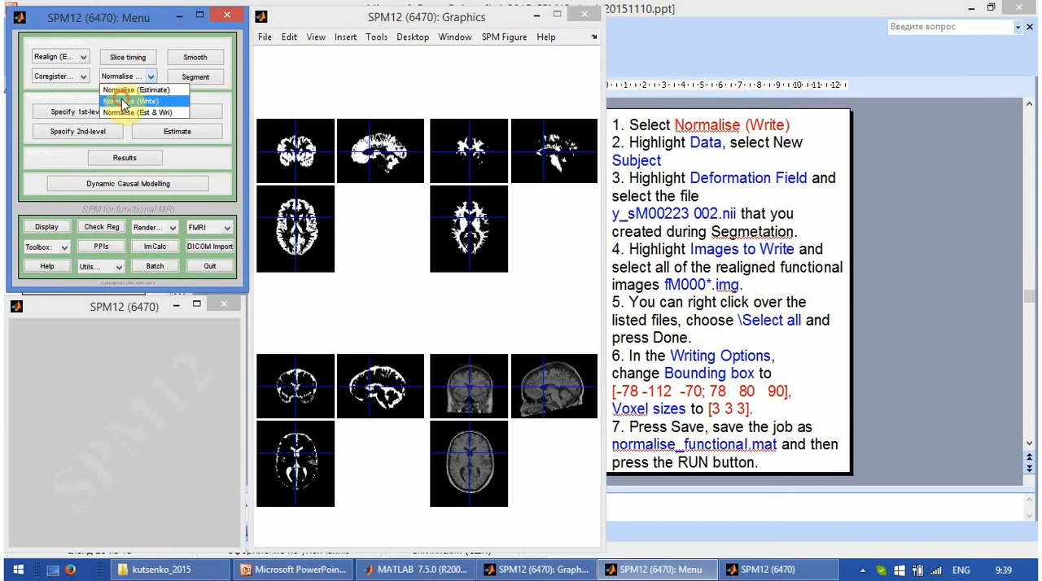
{"action": "left_click", "coordinate": [124, 101]}
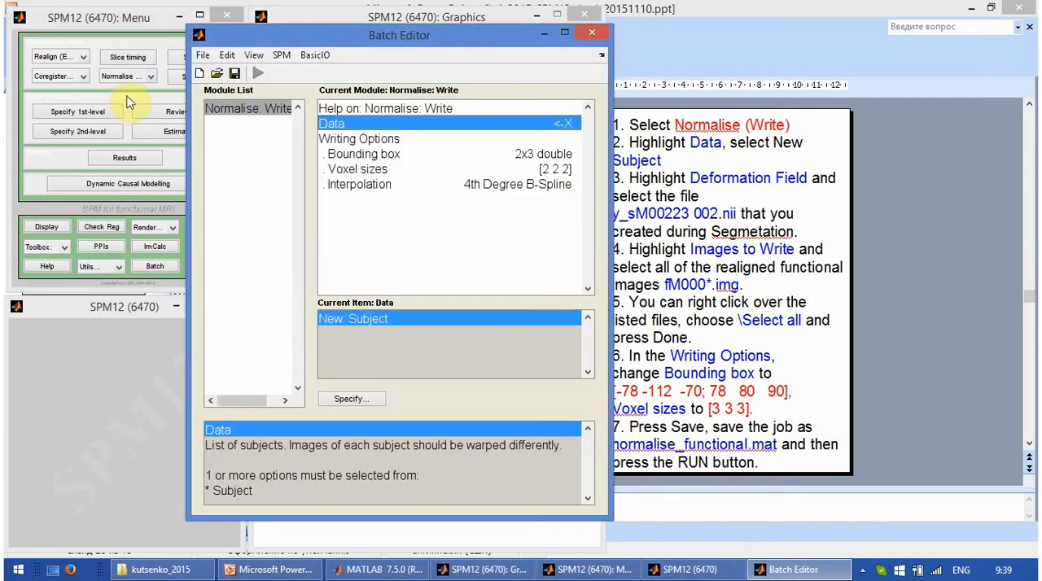
{"action": "left_click_drag", "start_coordinate": [354, 44], "coordinate": [315, 43]}
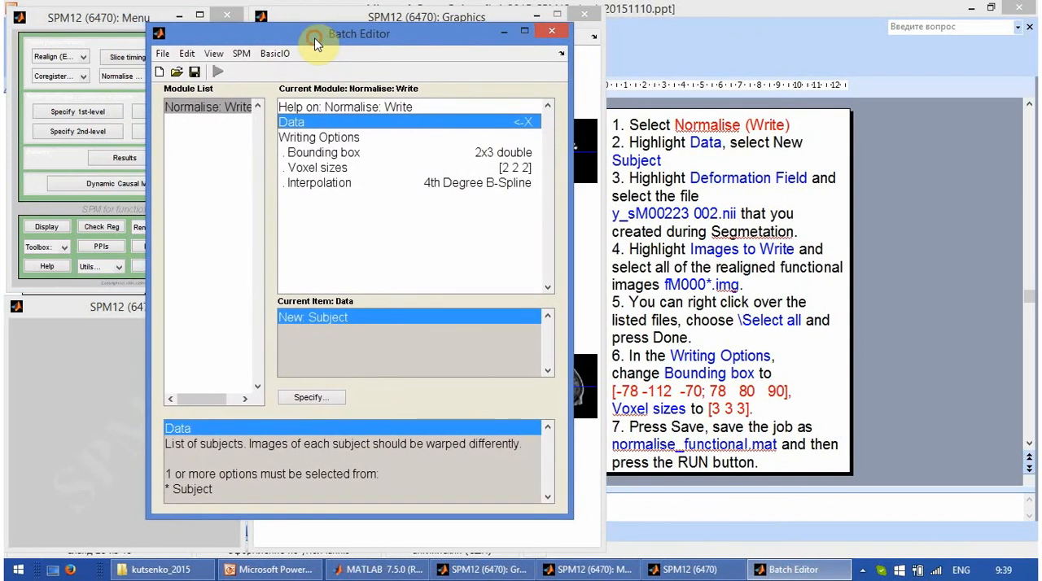
{"action": "left_click", "coordinate": [438, 120]}
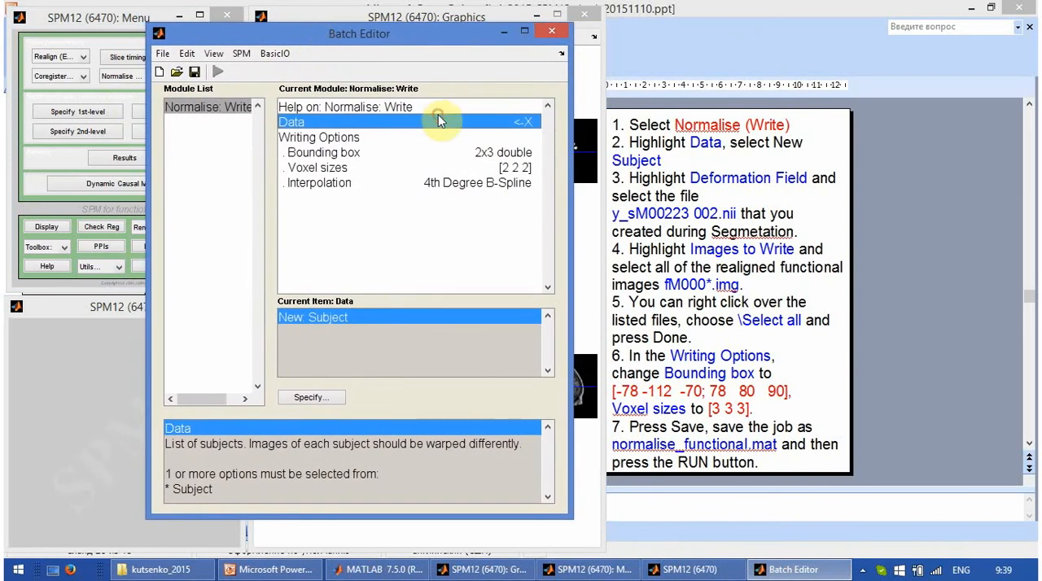
{"action": "double_click", "coordinate": [373, 317]}
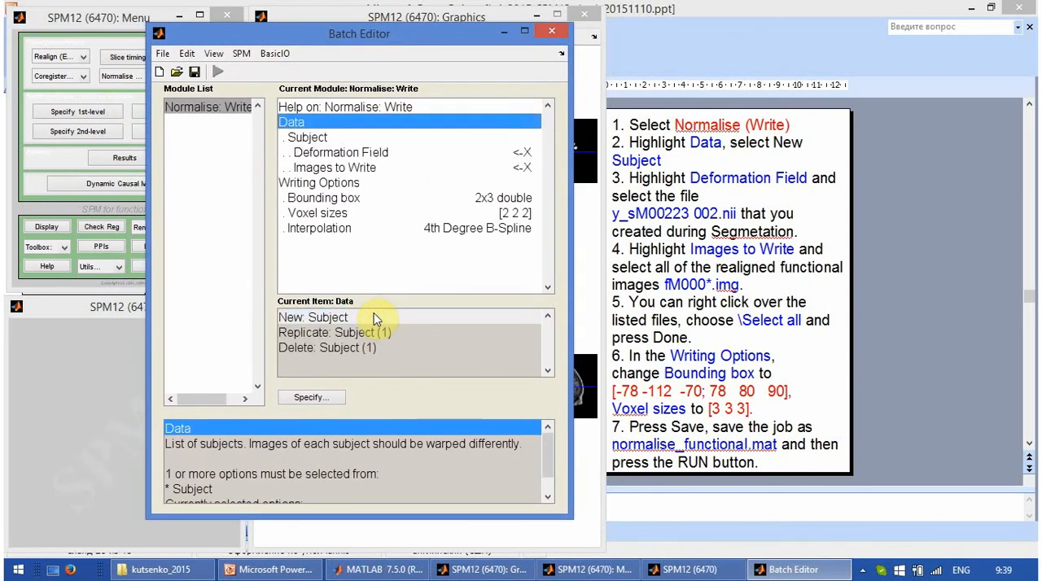
Step: Set the subject's Deformation Field to y_sM00223_002.nii from the structural folder
{"action": "left_click", "coordinate": [384, 155]}
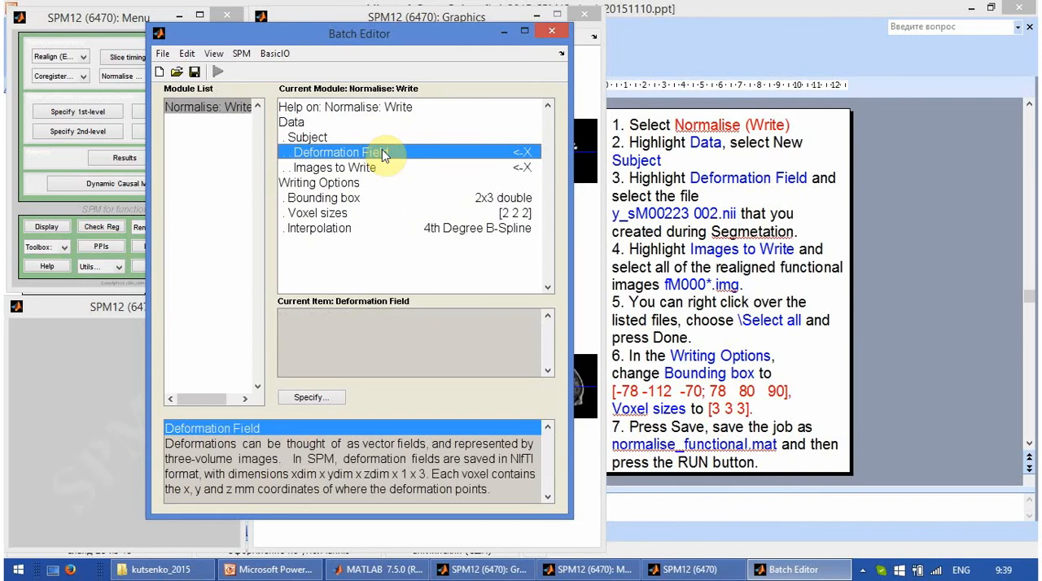
{"action": "left_click", "coordinate": [311, 397]}
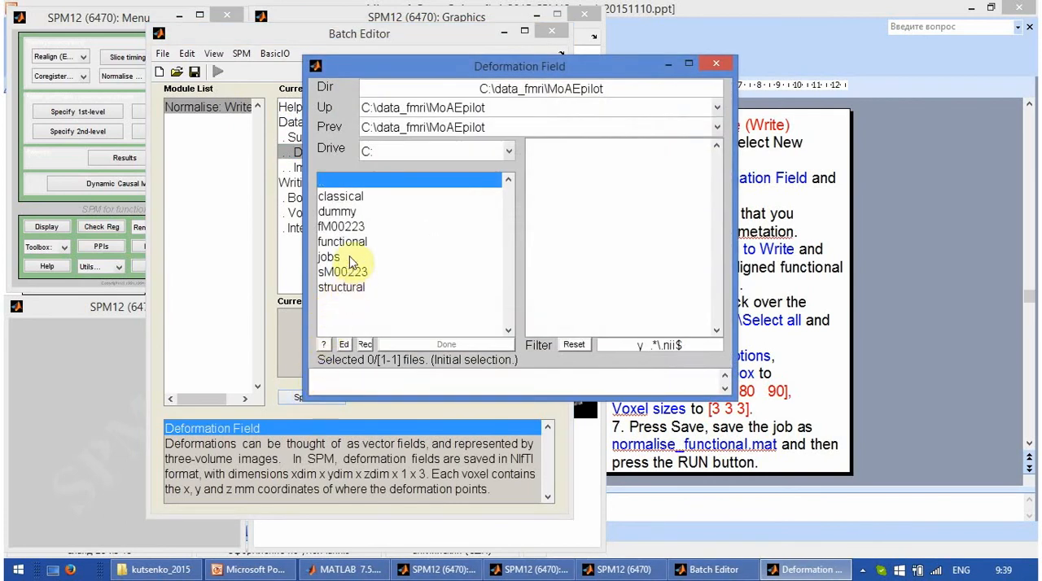
{"action": "left_click", "coordinate": [356, 287]}
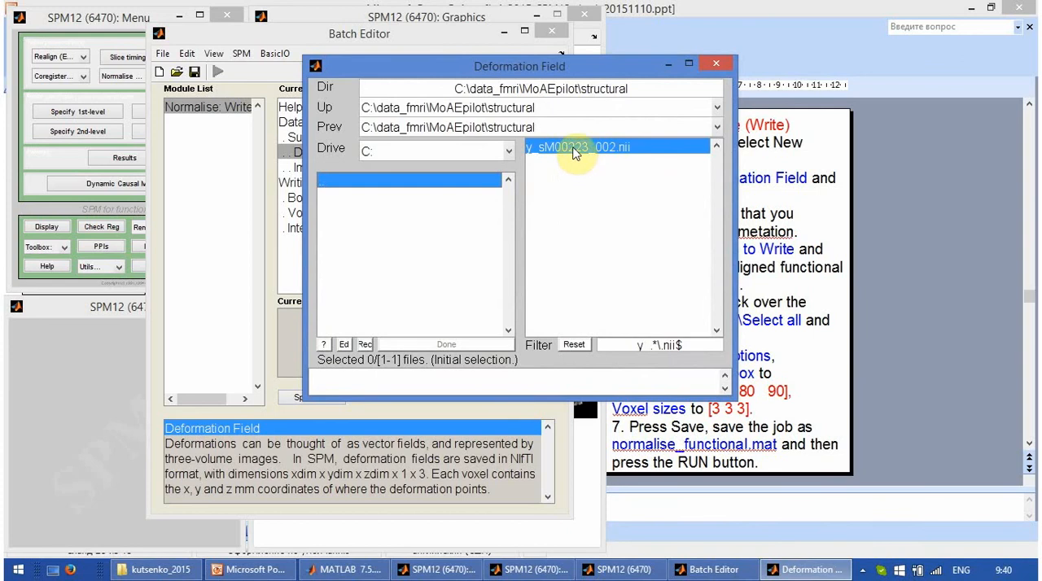
{"action": "left_click", "coordinate": [574, 150]}
{"action": "left_click", "coordinate": [472, 345]}
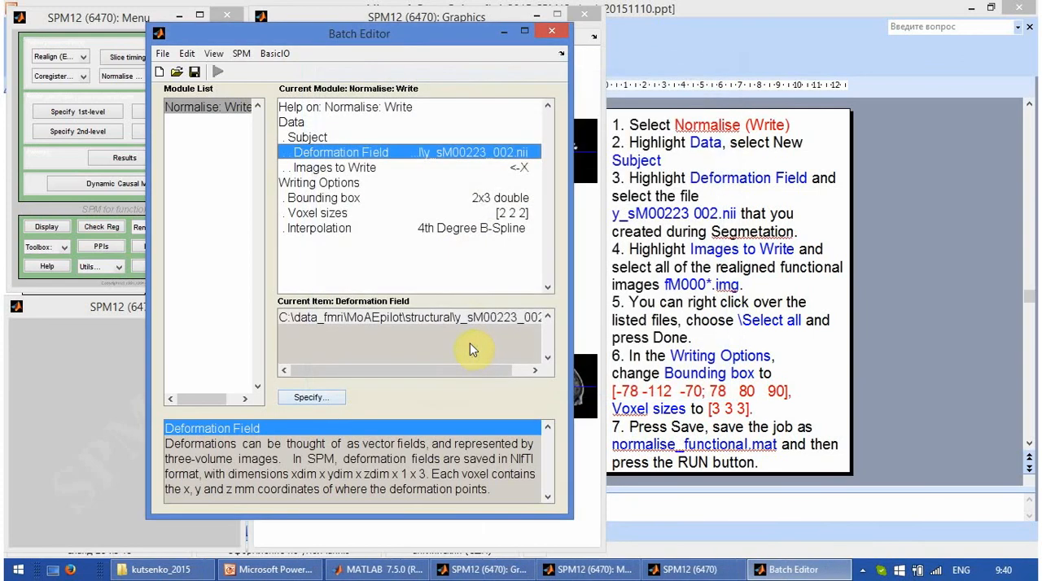
Step: Browse to the functional folder for Images to Write and filter its files with ^f.*
{"action": "double_click", "coordinate": [508, 168]}
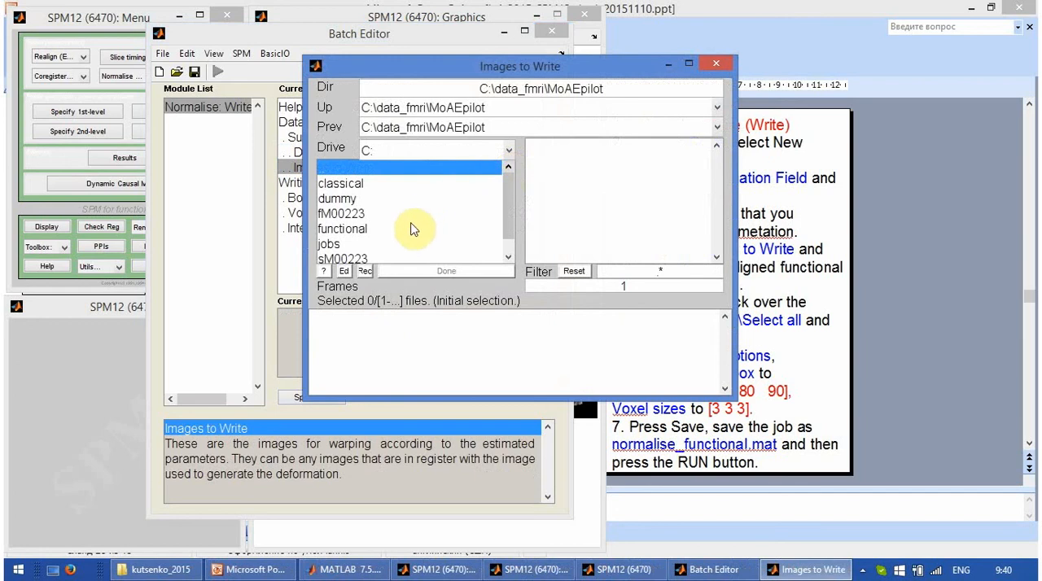
{"action": "double_click", "coordinate": [360, 235]}
{"action": "double_click", "coordinate": [361, 234]}
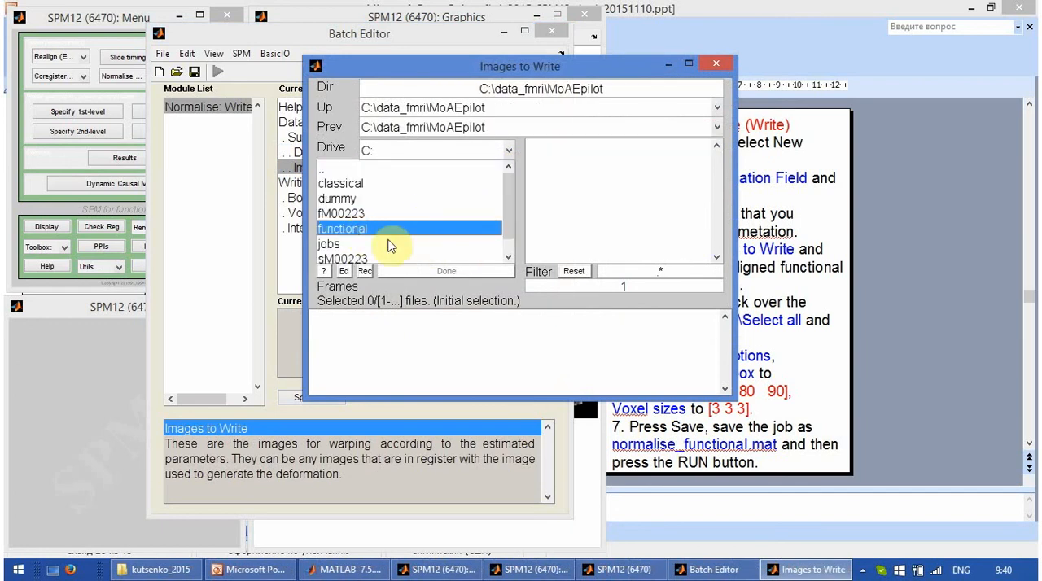
{"action": "double_click", "coordinate": [363, 234]}
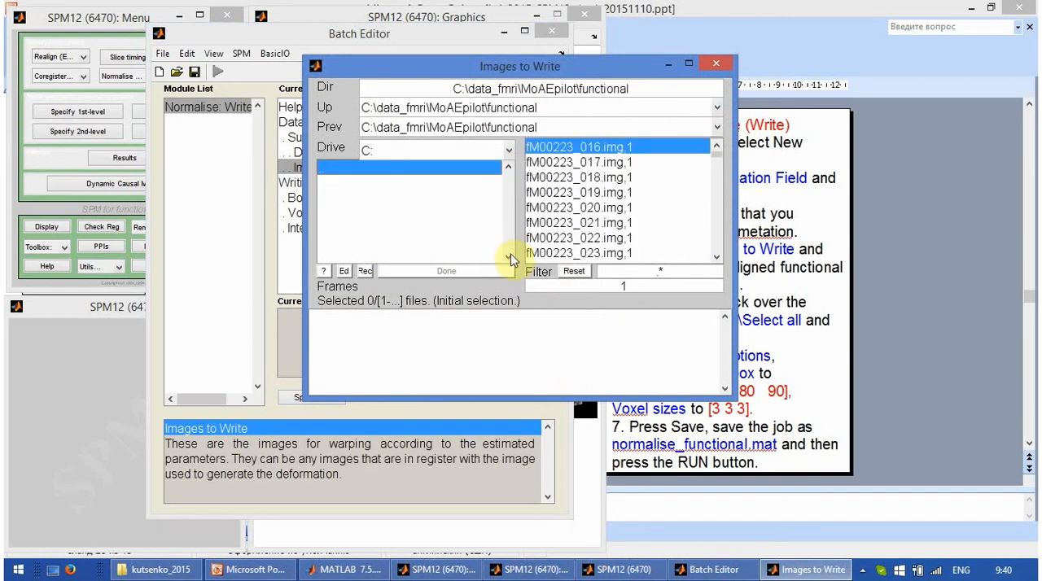
{"action": "left_click", "coordinate": [635, 273]}
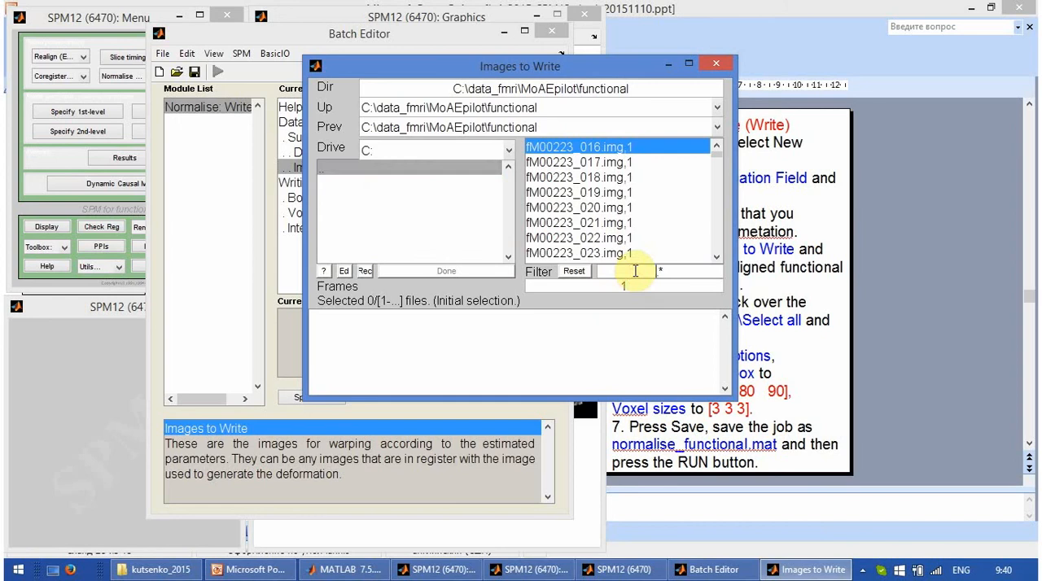
{"action": "type", "text": "^f"}
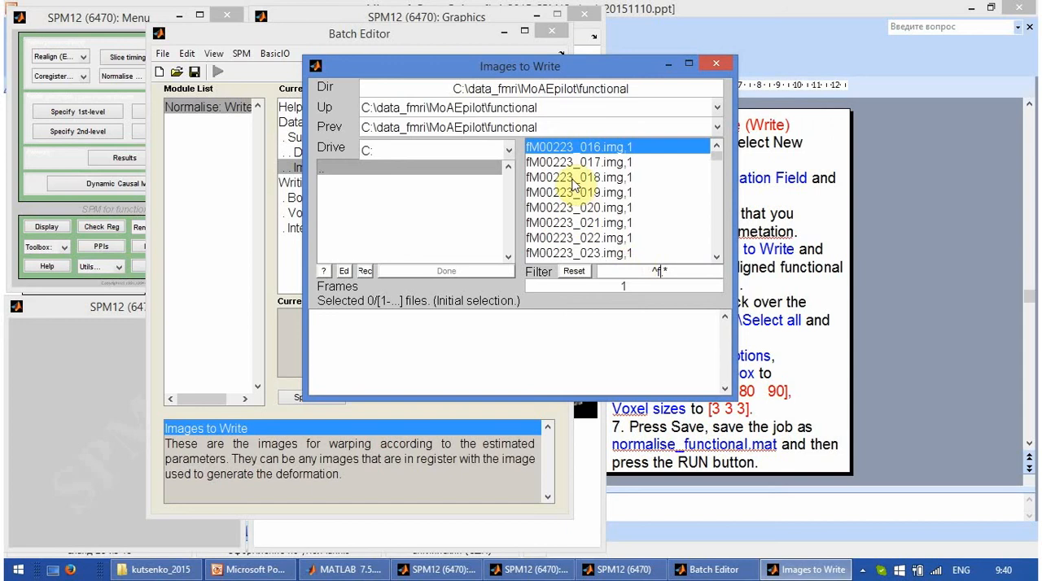
Step: Add all the filtered fM00223 functional images as the Images to Write
{"action": "right_click", "coordinate": [582, 155]}
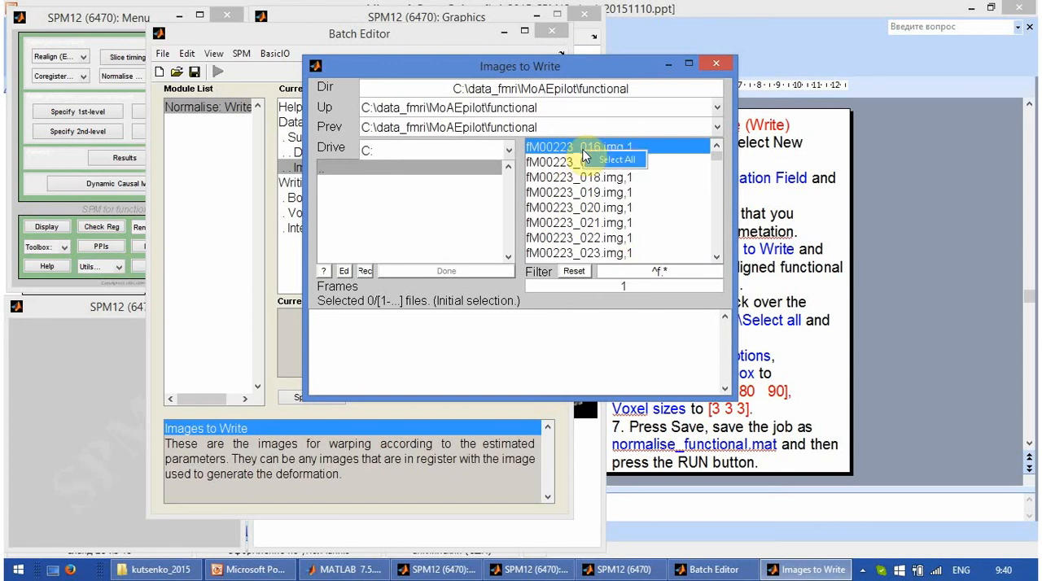
{"action": "left_click", "coordinate": [601, 165]}
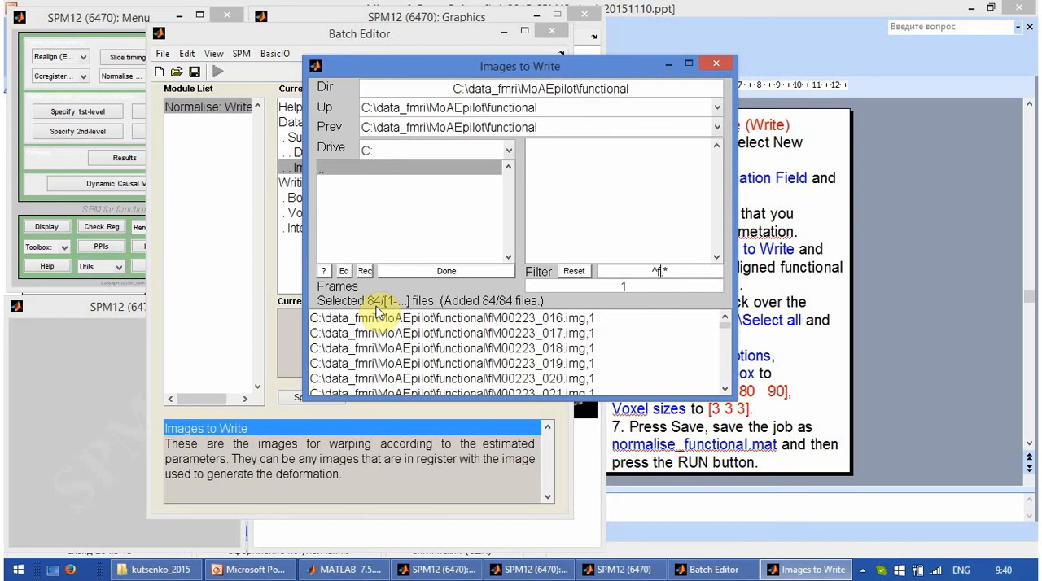
{"action": "left_click", "coordinate": [447, 273]}
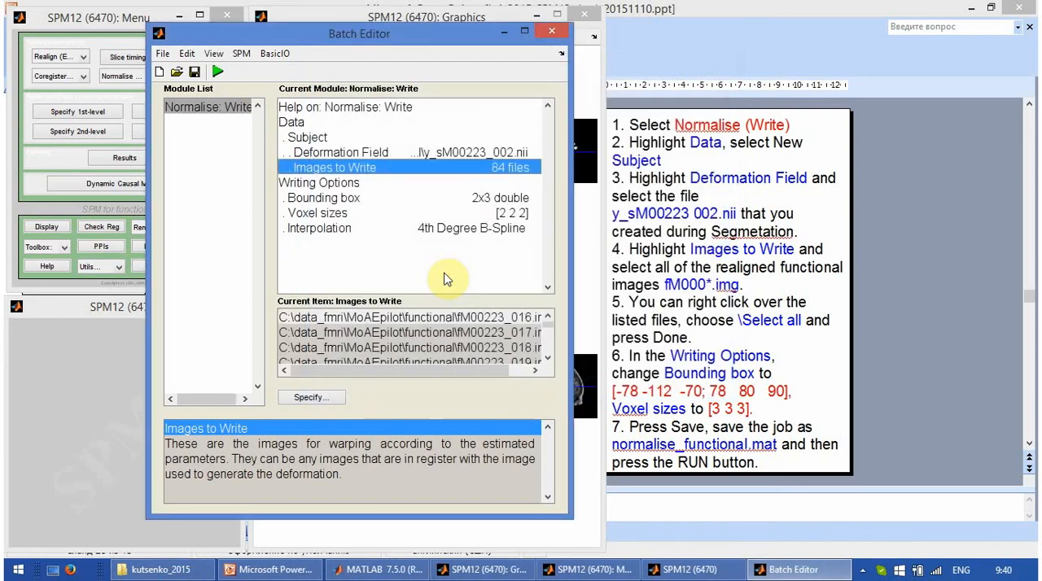
Step: Change the last two values in the second row of the writing Bounding box to 80 and 90
{"action": "left_click", "coordinate": [498, 200]}
{"action": "double_click", "coordinate": [499, 200]}
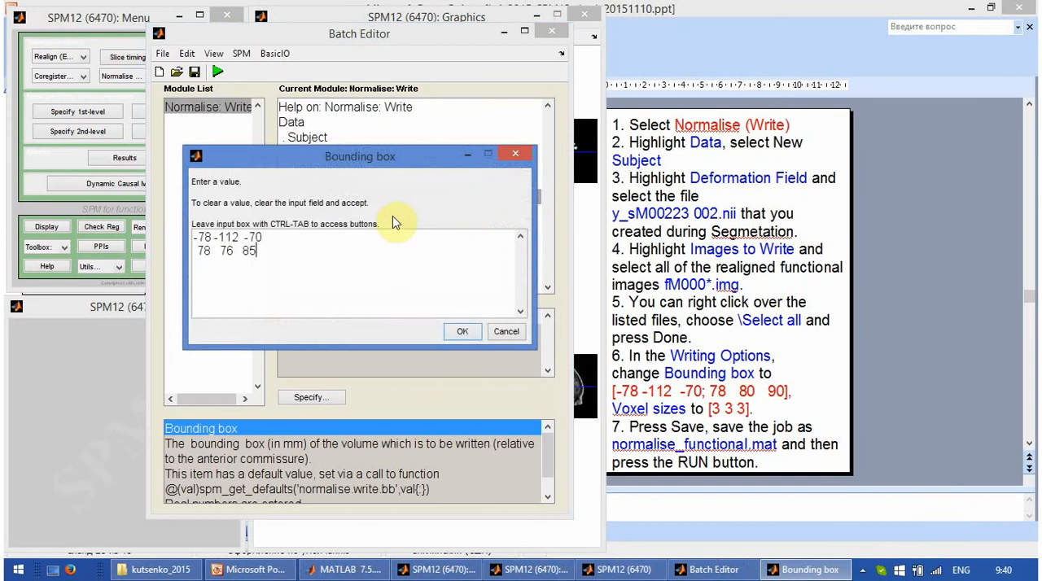
{"action": "left_click_drag", "start_coordinate": [257, 251], "coordinate": [220, 251]}
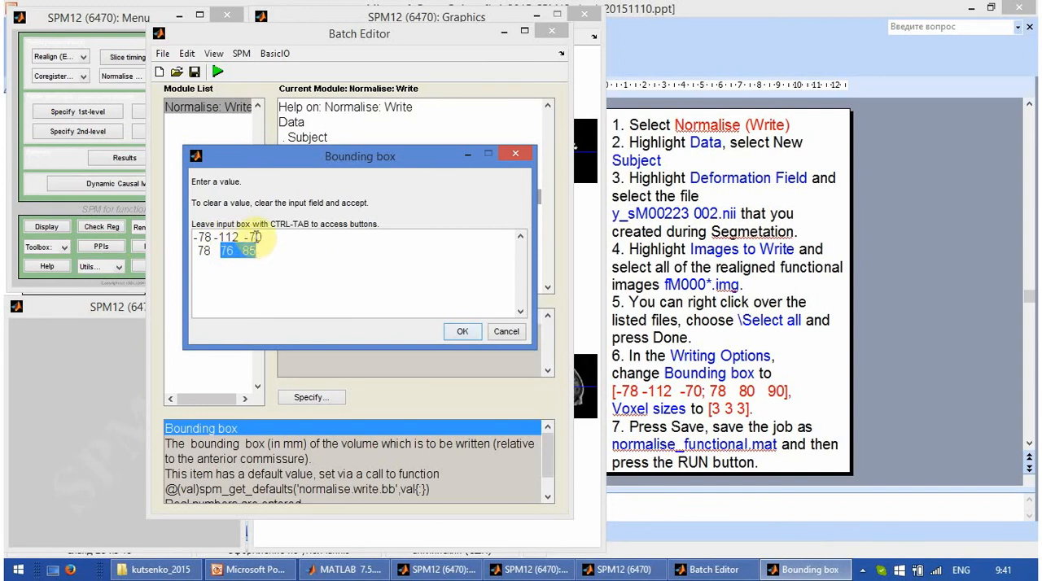
{"action": "left_click", "coordinate": [236, 252]}
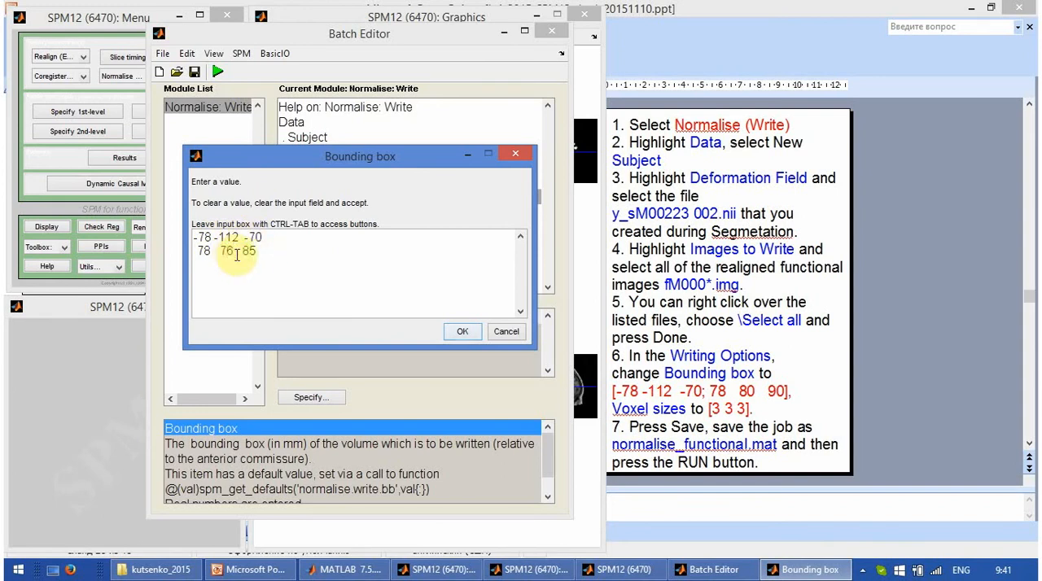
{"action": "key", "text": "BackSpace"}
{"action": "key", "text": "BackSpace"}
{"action": "type", "text": "80"}
{"action": "key", "text": "BackSpace"}
{"action": "key", "text": "BackSpace"}
{"action": "type", "text": "90"}
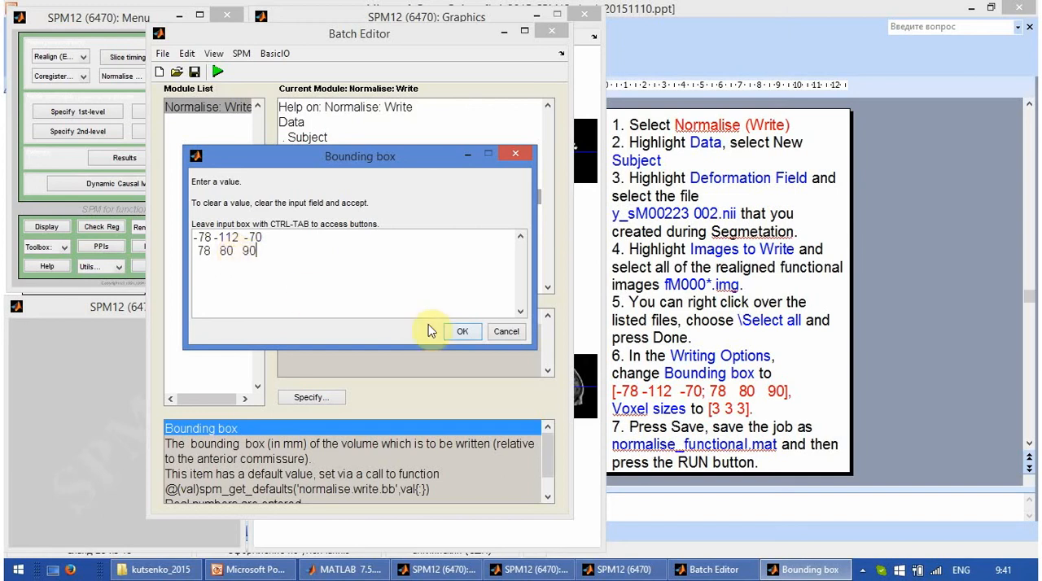
{"action": "left_click", "coordinate": [459, 333]}
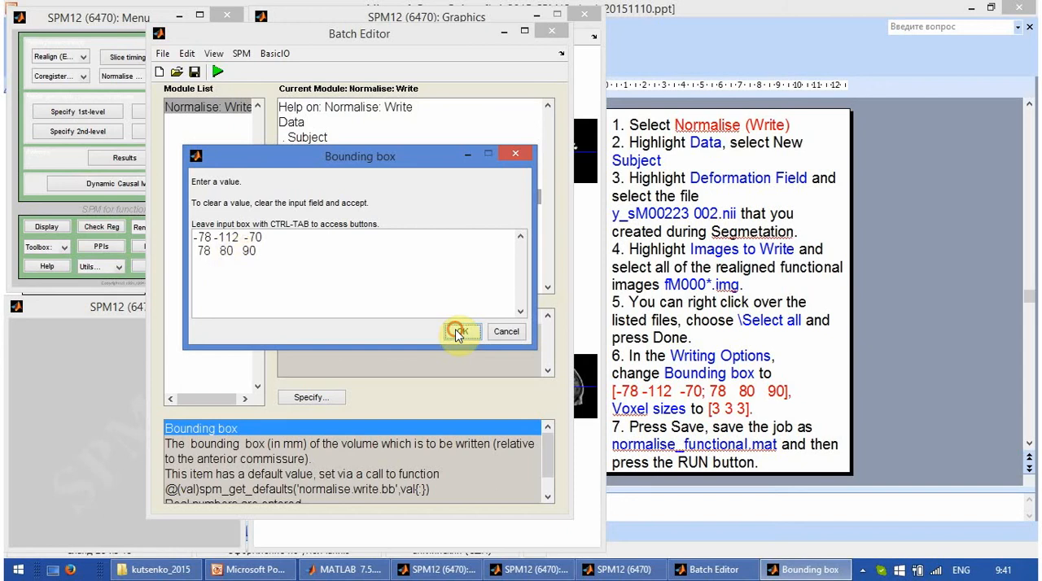
Step: Set the Voxel sizes in the Writing Options to 3 3 3
{"action": "double_click", "coordinate": [455, 212]}
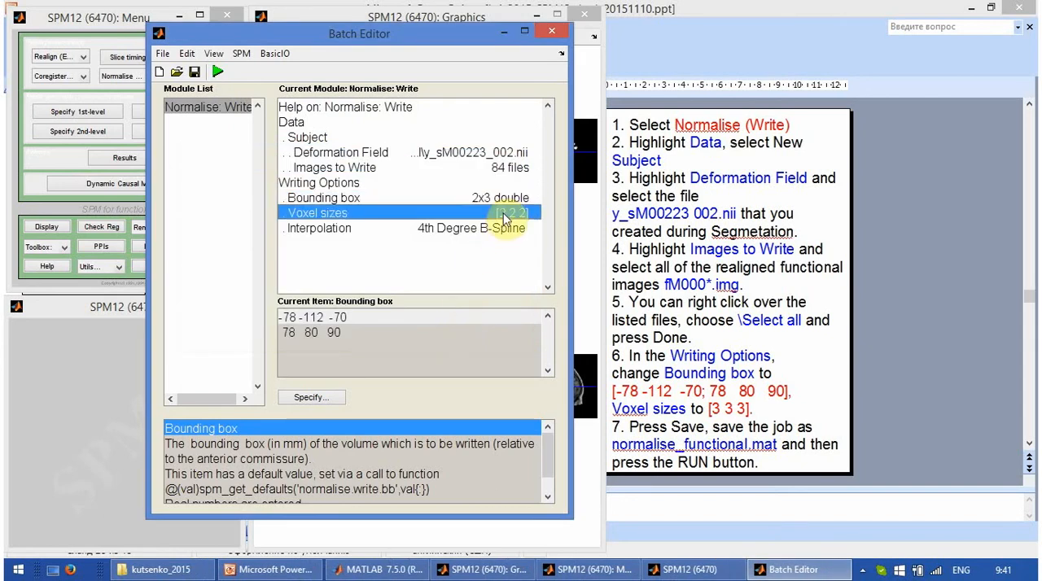
{"action": "double_click", "coordinate": [333, 252]}
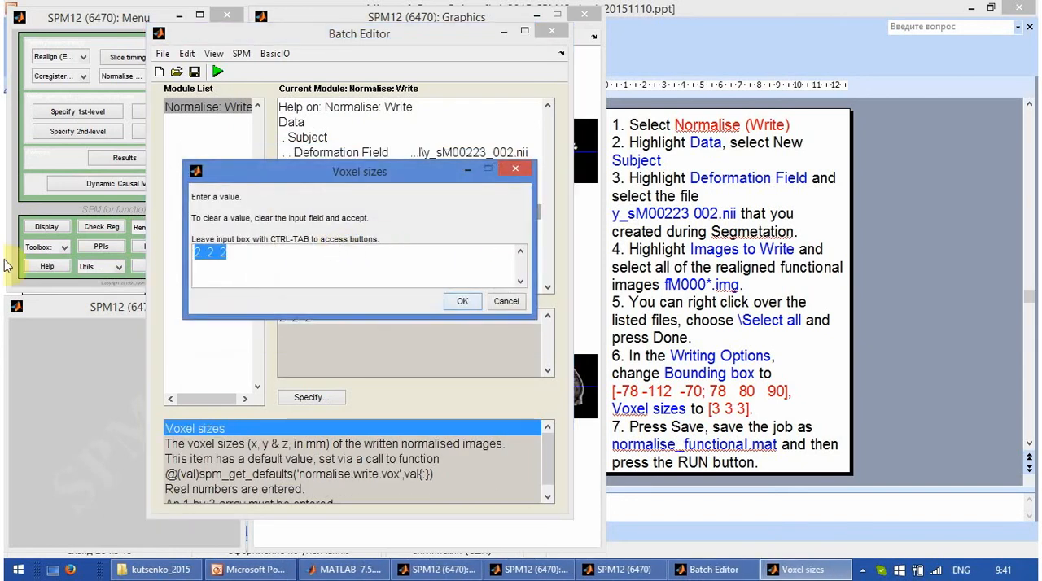
{"action": "type", "text": "3 3 3"}
{"action": "left_click", "coordinate": [462, 303]}
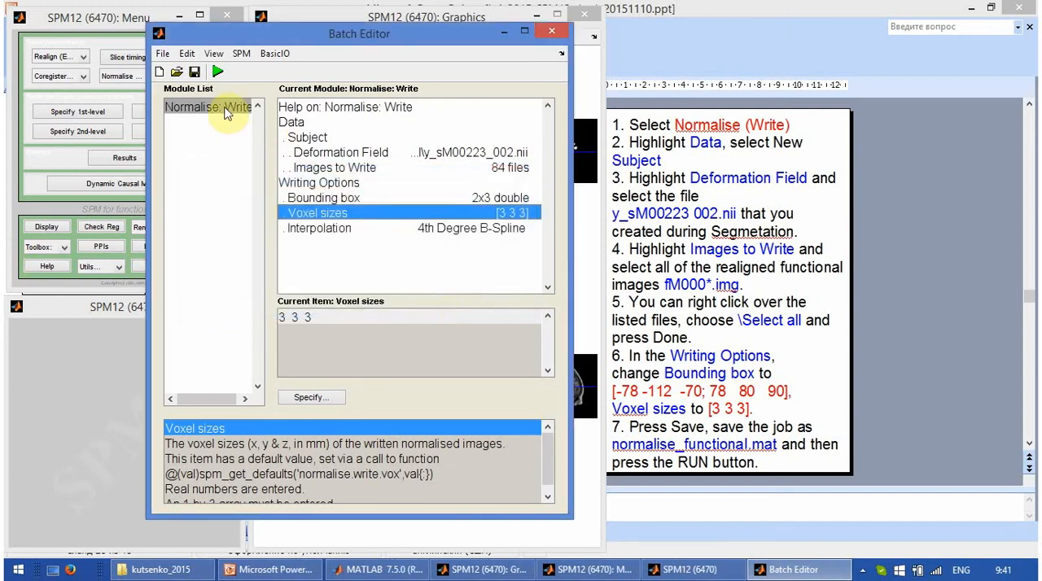
Step: Save the batch job as normalise_functional in the jobs folder, as a Matlab .mat file
{"action": "left_click", "coordinate": [196, 73]}
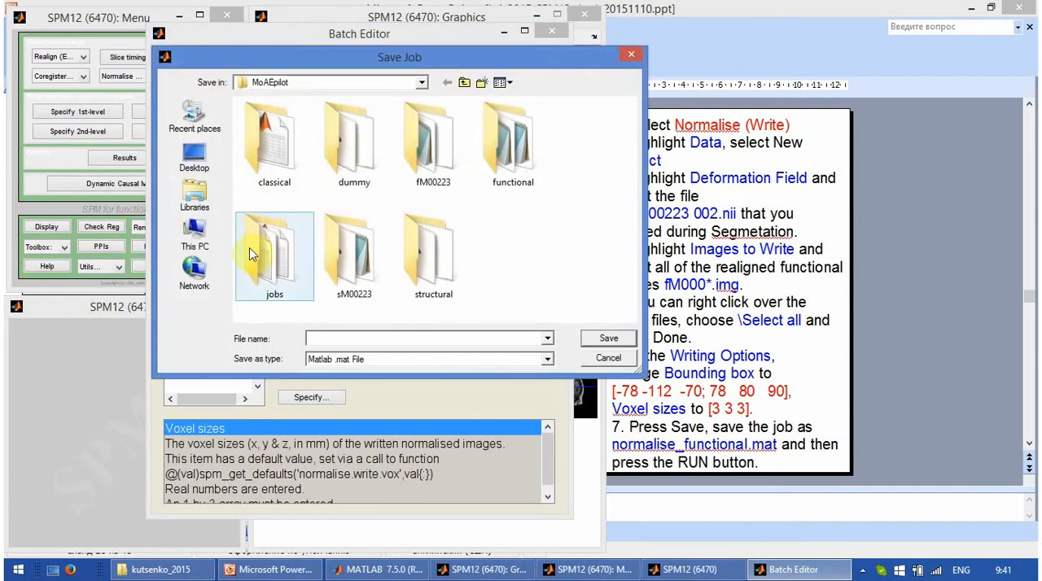
{"action": "double_click", "coordinate": [263, 269]}
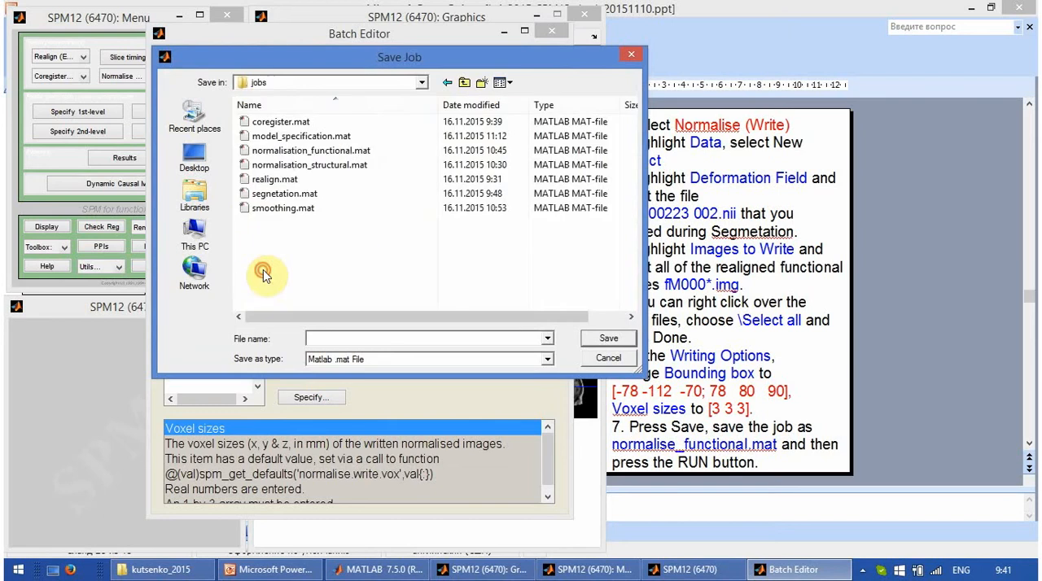
{"action": "left_click", "coordinate": [345, 340]}
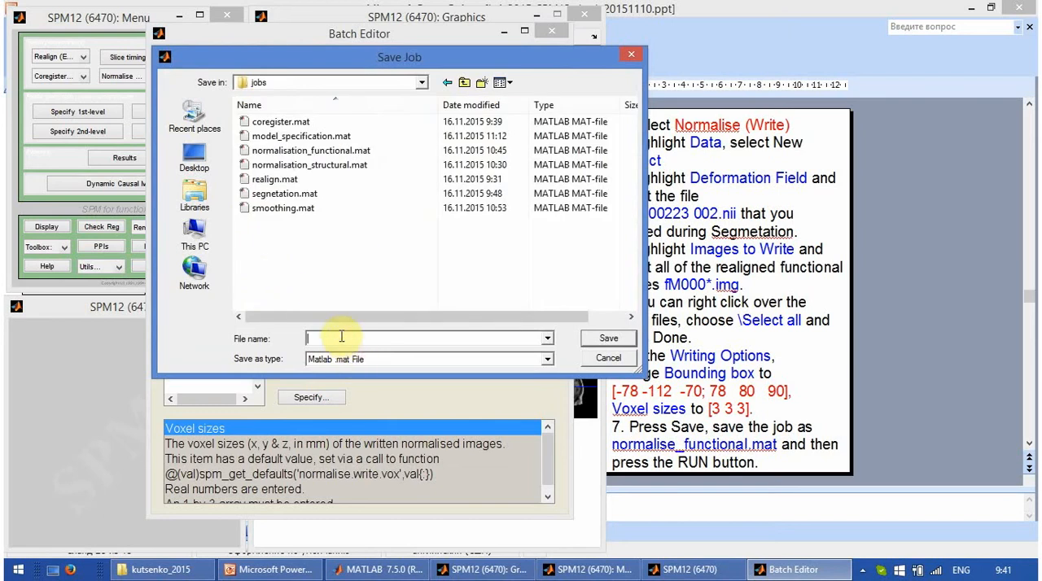
{"action": "type", "text": "normaloze"}
{"action": "key", "text": "BackSpace"}
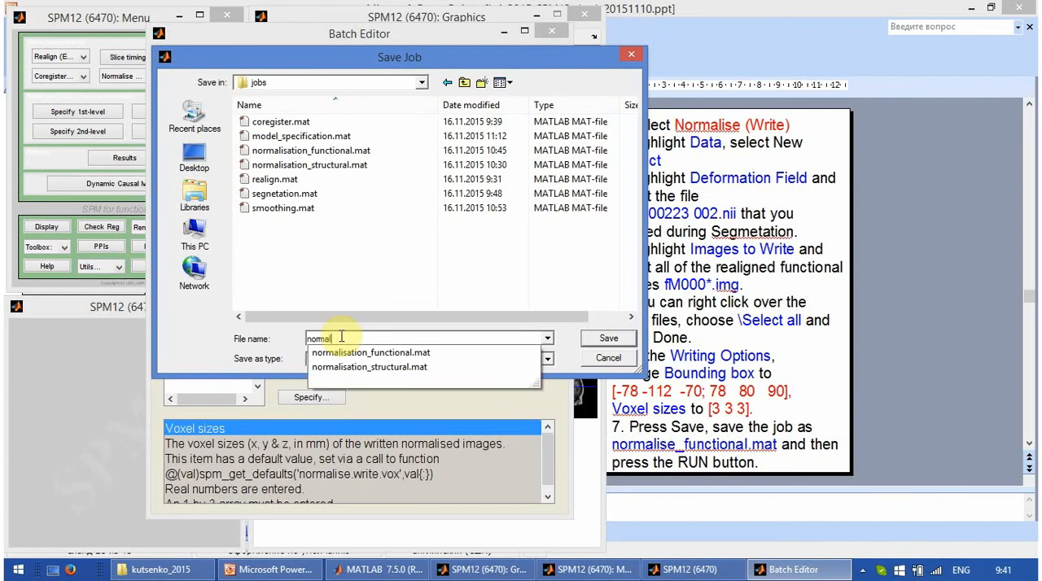
{"action": "type", "text": "ise"}
{"action": "left_click", "coordinate": [341, 338]}
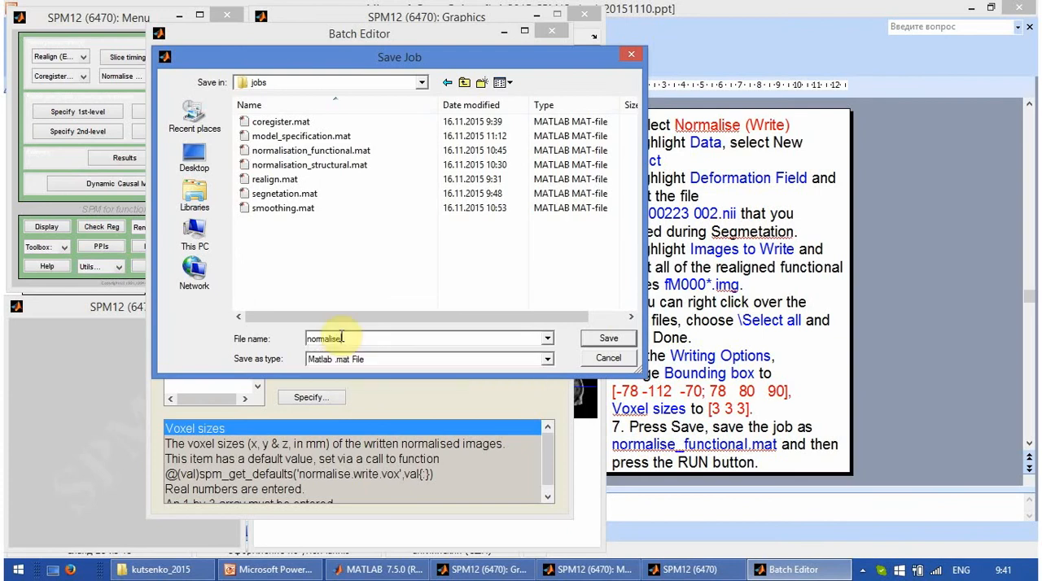
{"action": "type", "text": "_functional"}
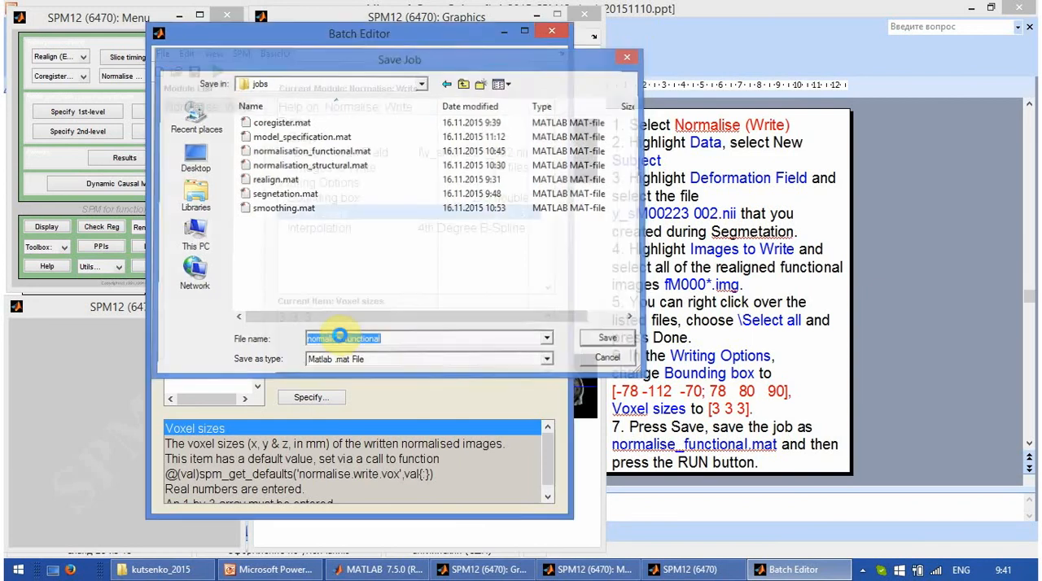
Step: Finish saving the normalise_functional job and run the Normalise: Write batch, uncovering the SPM menu
{"action": "key", "text": "Return"}
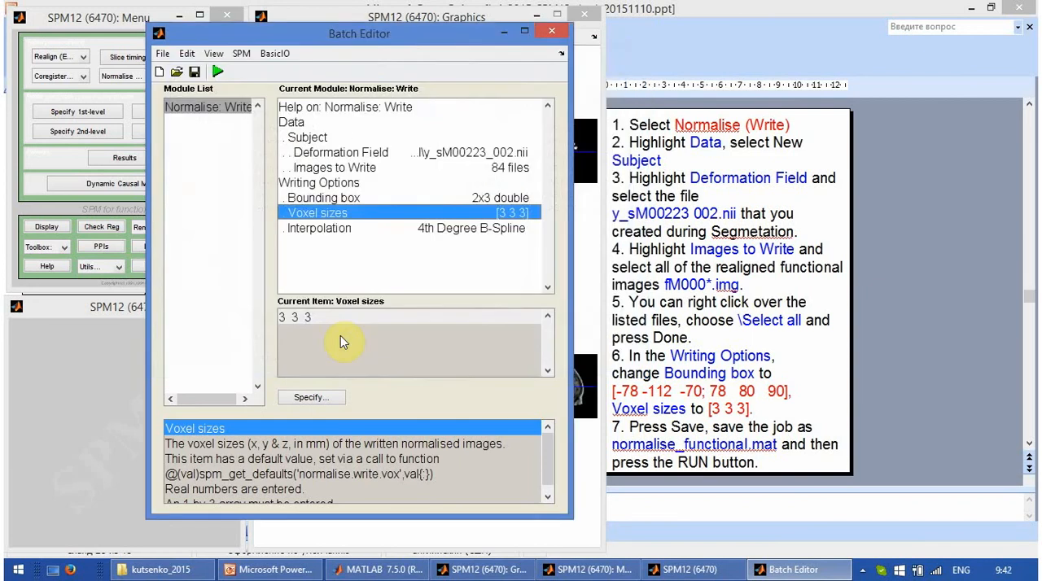
{"action": "left_click", "coordinate": [220, 72]}
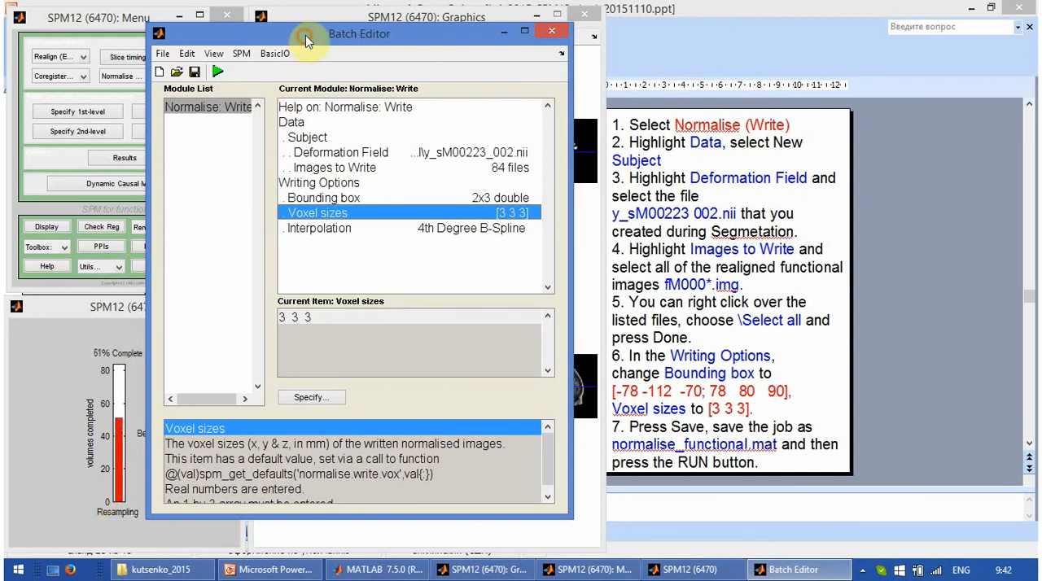
{"action": "left_click_drag", "start_coordinate": [305, 35], "coordinate": [409, 21]}
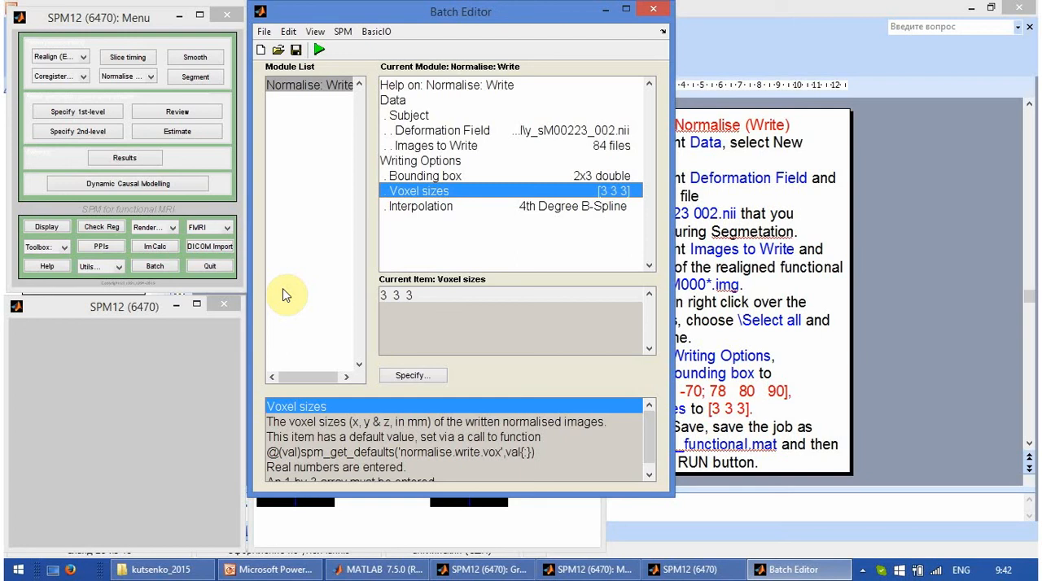
Step: Start Check Reg and add the normalised image wfM00223_016.img from the functional folder, filtering the files with ^w.*
{"action": "left_click", "coordinate": [112, 233]}
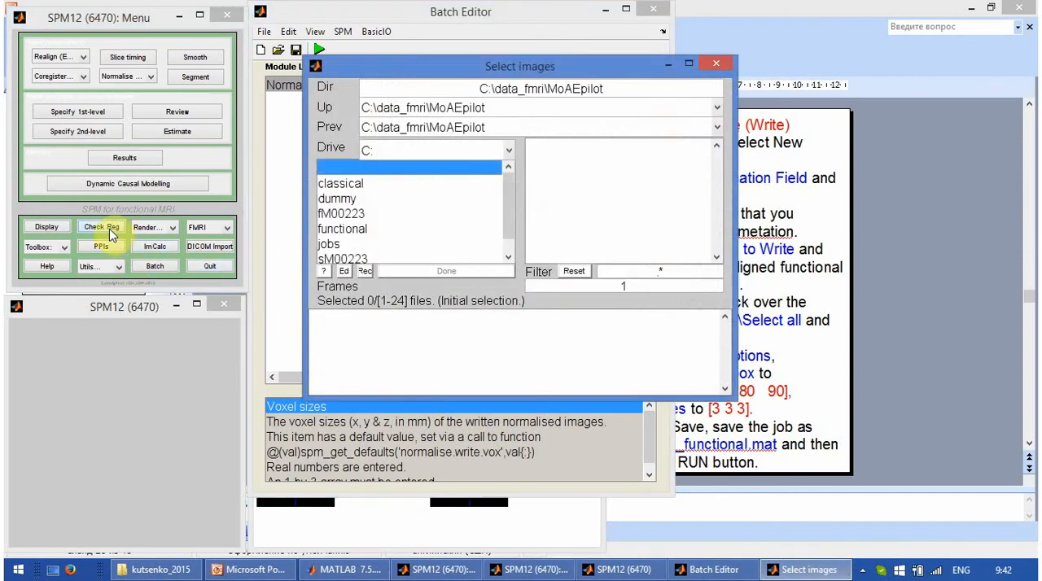
{"action": "left_click", "coordinate": [340, 230]}
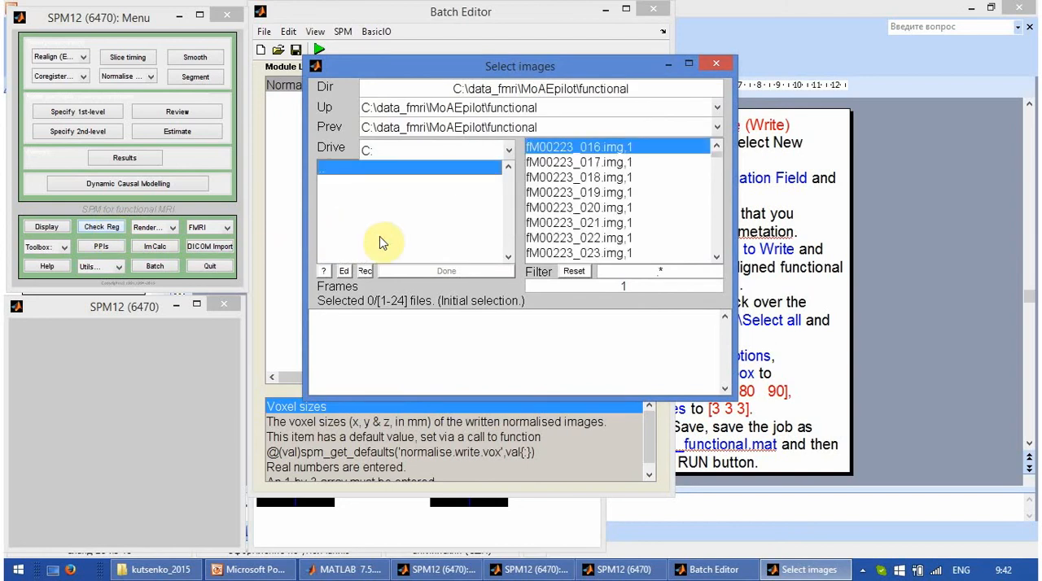
{"action": "left_click", "coordinate": [656, 271]}
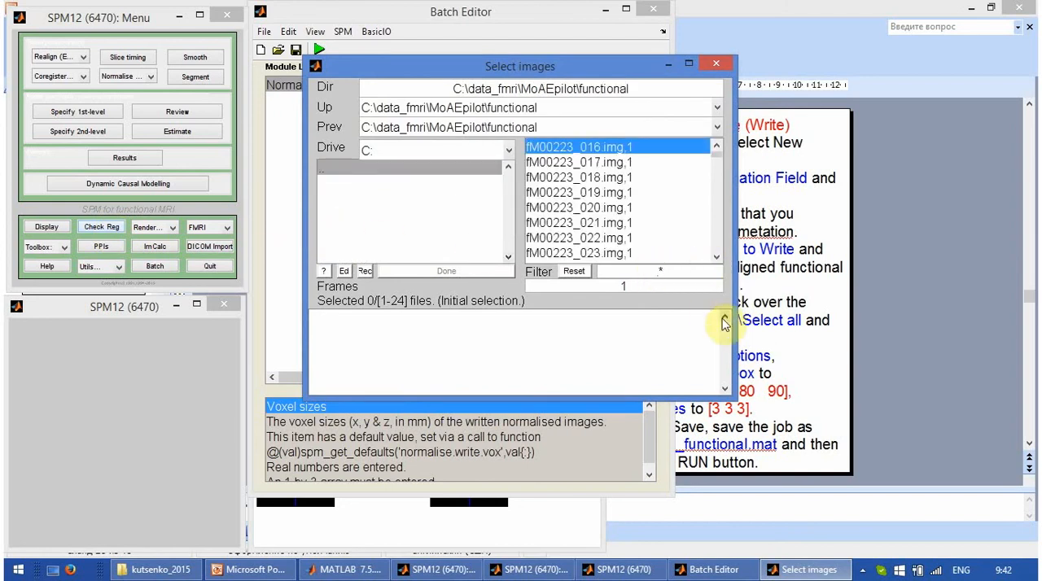
{"action": "type", "text": "^w"}
{"action": "key", "text": "Return"}
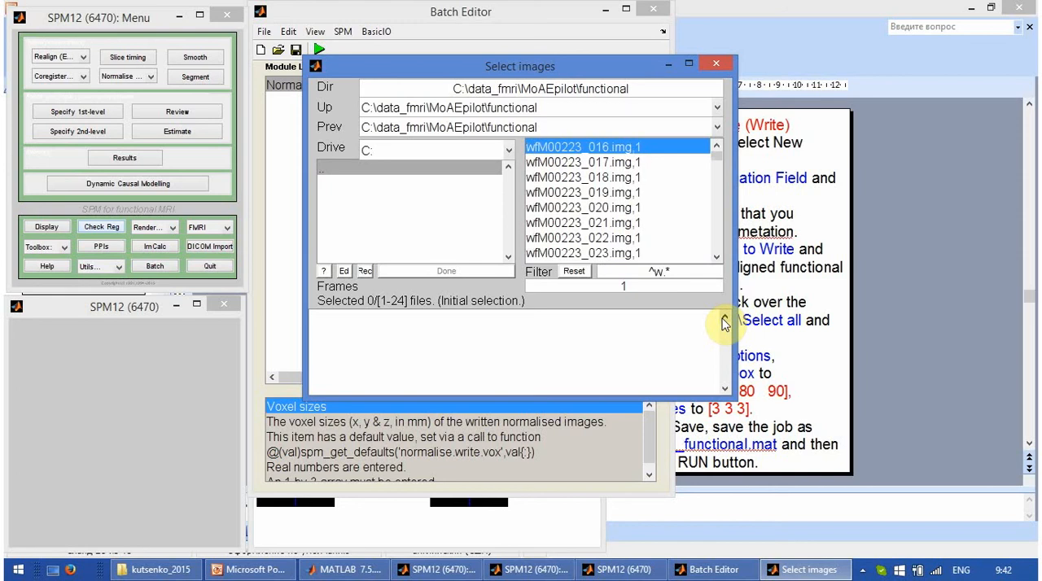
{"action": "double_click", "coordinate": [560, 149]}
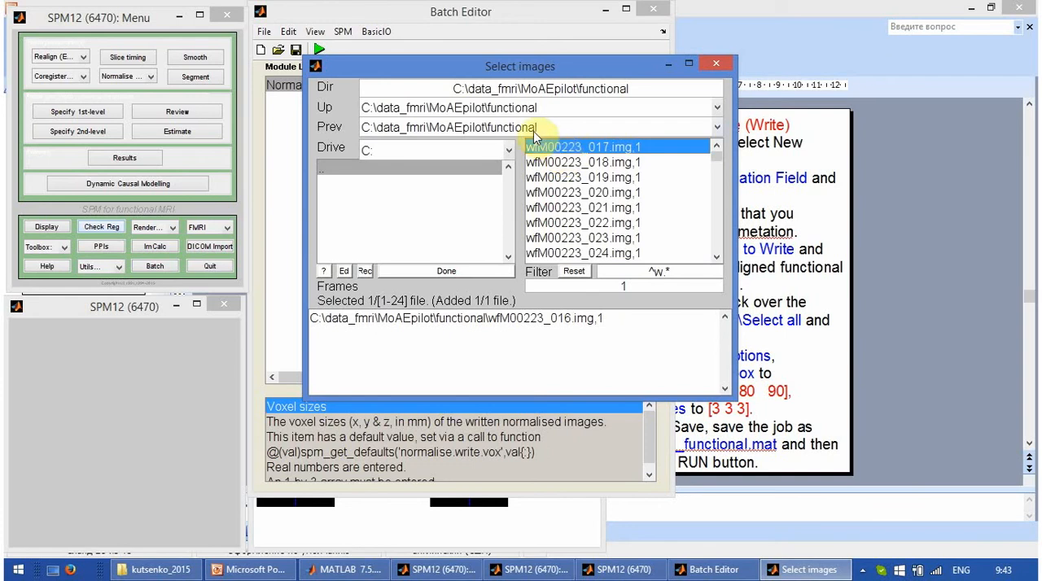
Step: Add the avg305T1.nii template from C:\spm12\canonical with the file filter reset, and display both images
{"action": "left_click", "coordinate": [535, 133]}
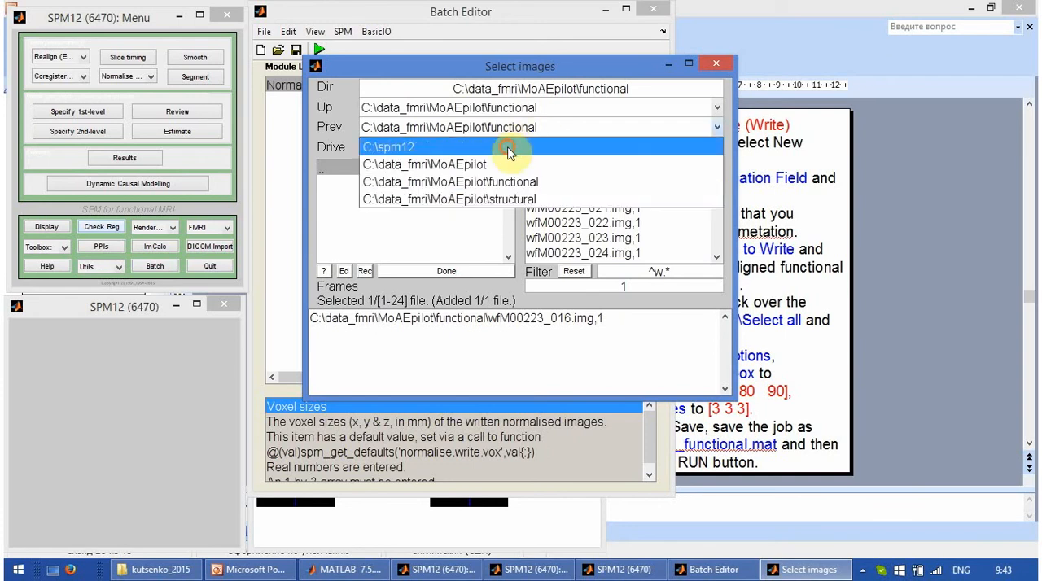
{"action": "left_click", "coordinate": [508, 145]}
{"action": "left_click", "coordinate": [368, 234]}
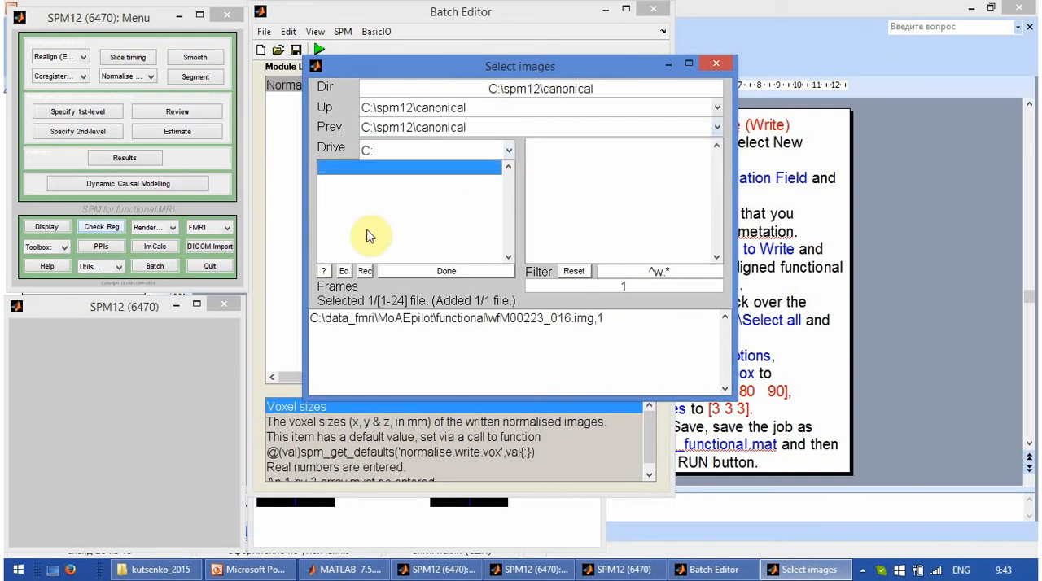
{"action": "left_click_drag", "start_coordinate": [678, 268], "coordinate": [575, 259]}
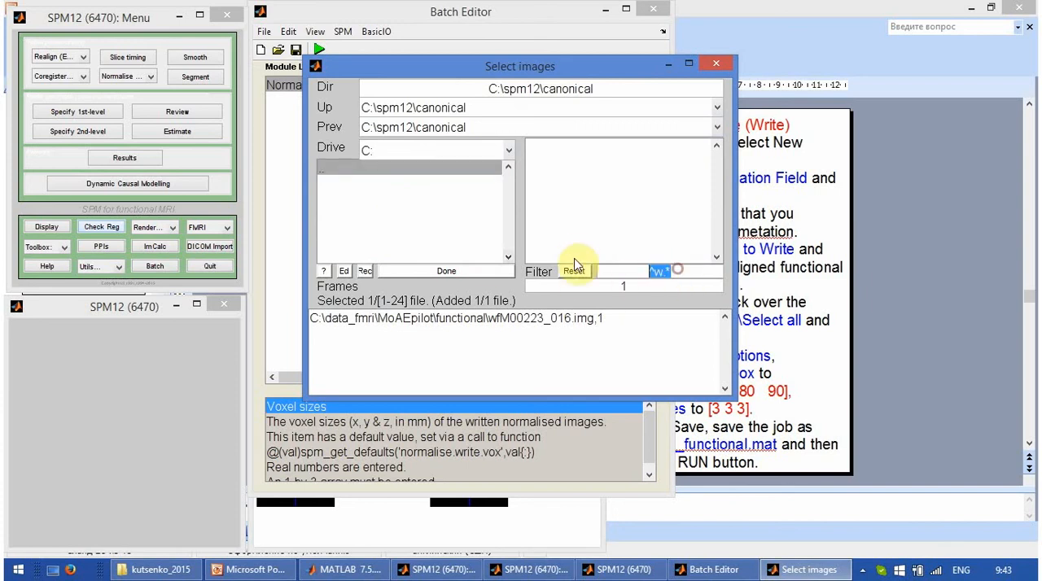
{"action": "key", "text": "BackSpace"}
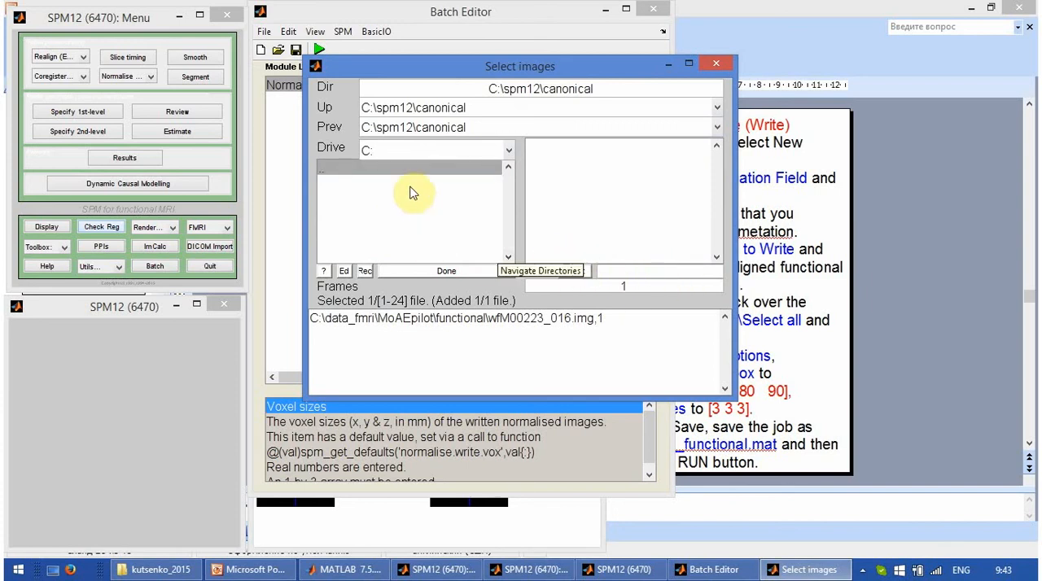
{"action": "left_click", "coordinate": [574, 273]}
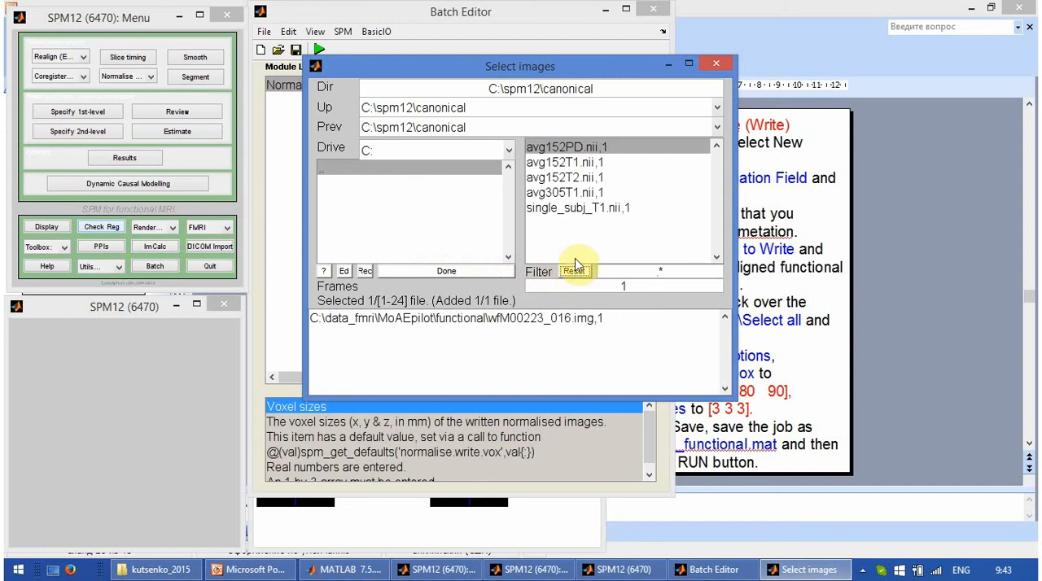
{"action": "left_click", "coordinate": [565, 194]}
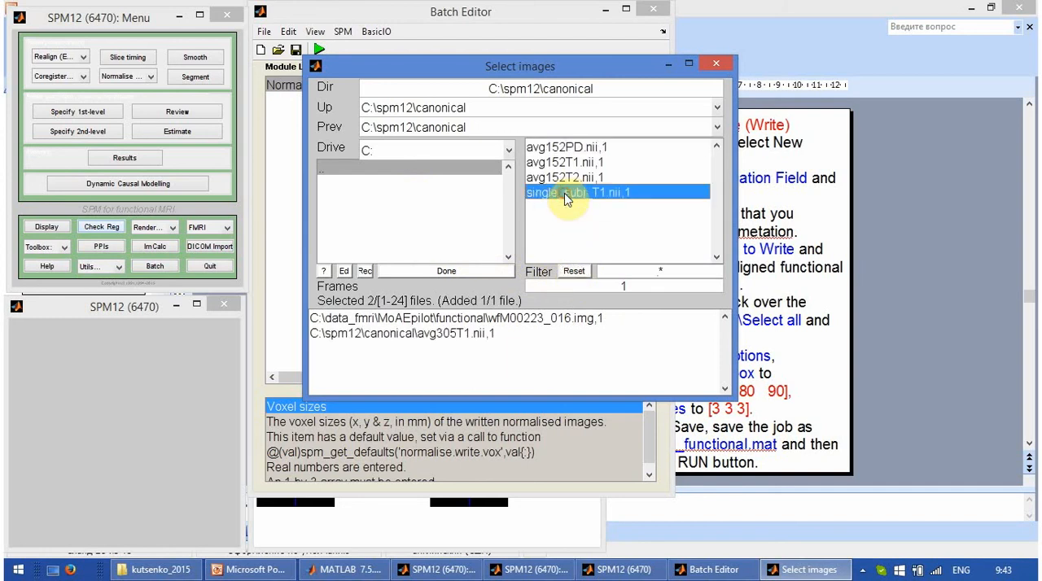
{"action": "left_click", "coordinate": [467, 273]}
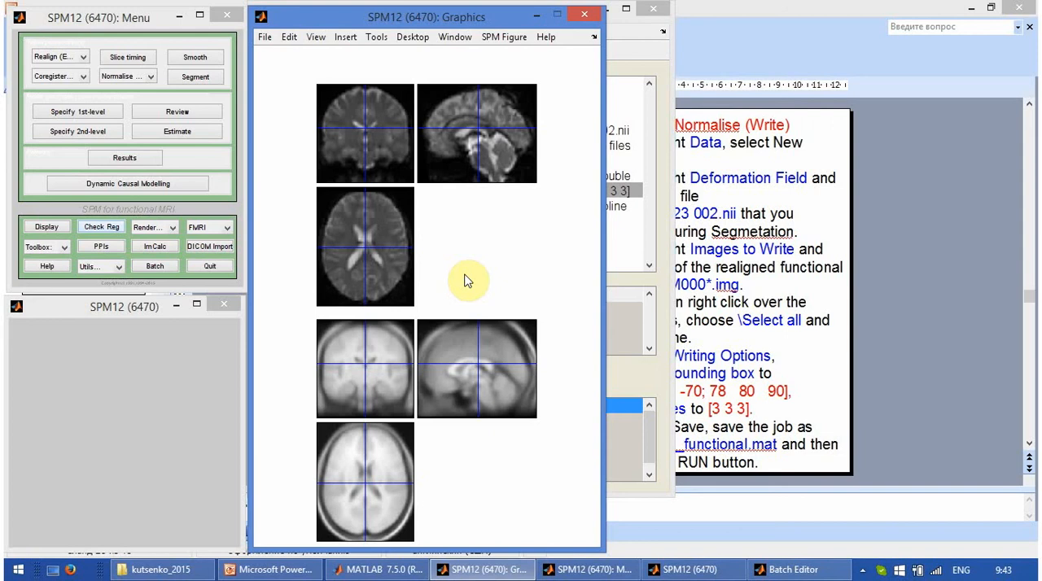
Step: Enable Reorient image(s) for the current image wfM00223_016 to overlay its contours on the template
{"action": "right_click", "coordinate": [459, 114]}
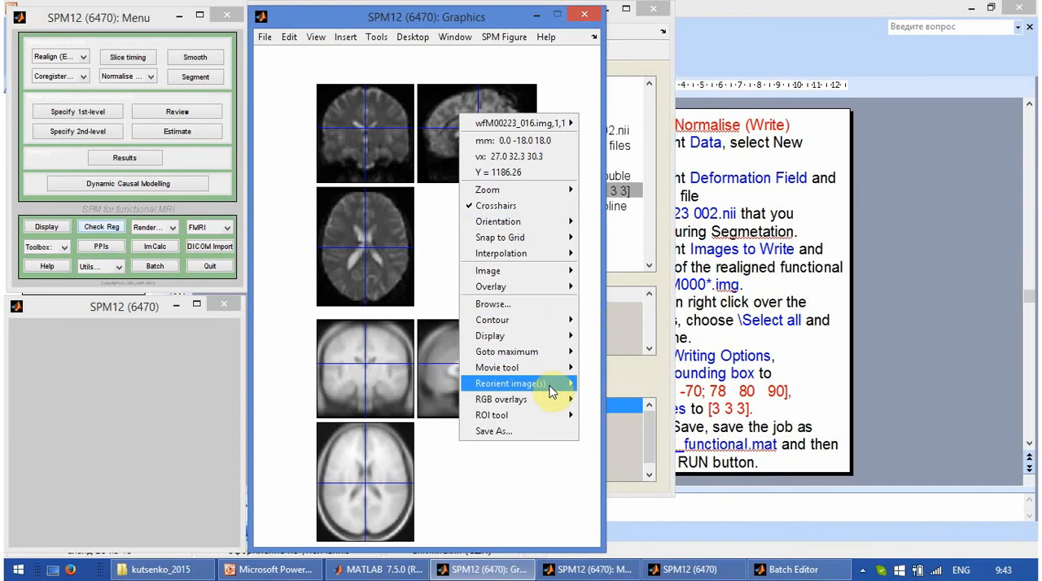
{"action": "mouse_move", "coordinate": [574, 392]}
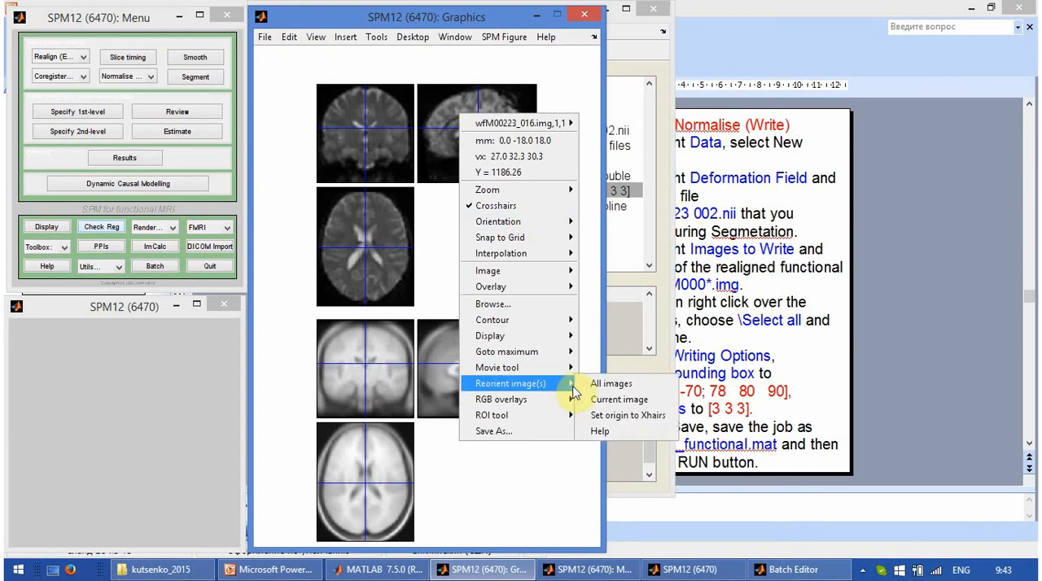
{"action": "left_click", "coordinate": [619, 399]}
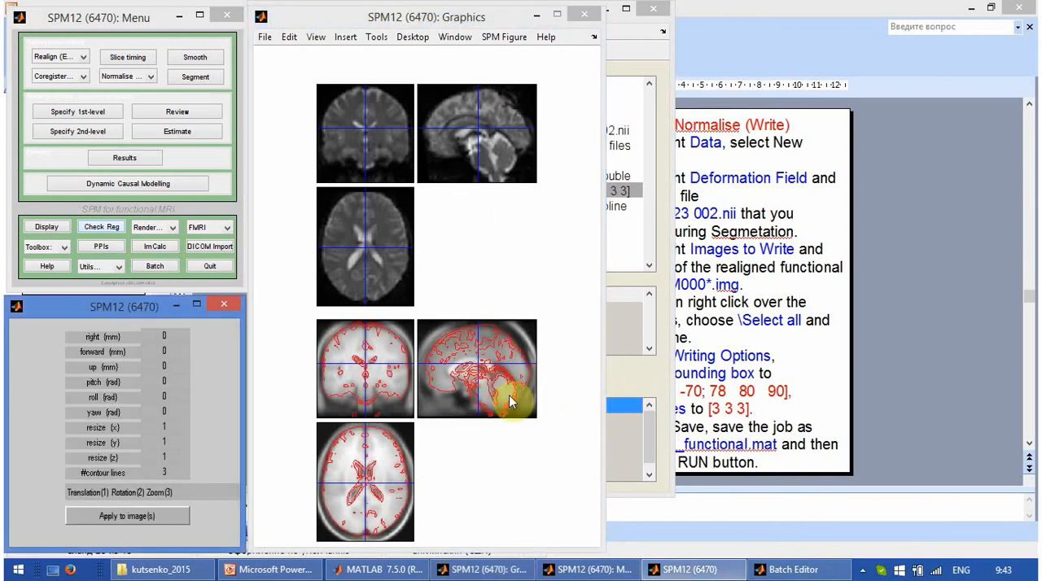
Step: Examine how the functional contours fit the template at the ventricles and the front, upper and back edges of the brain
{"action": "left_click", "coordinate": [377, 376]}
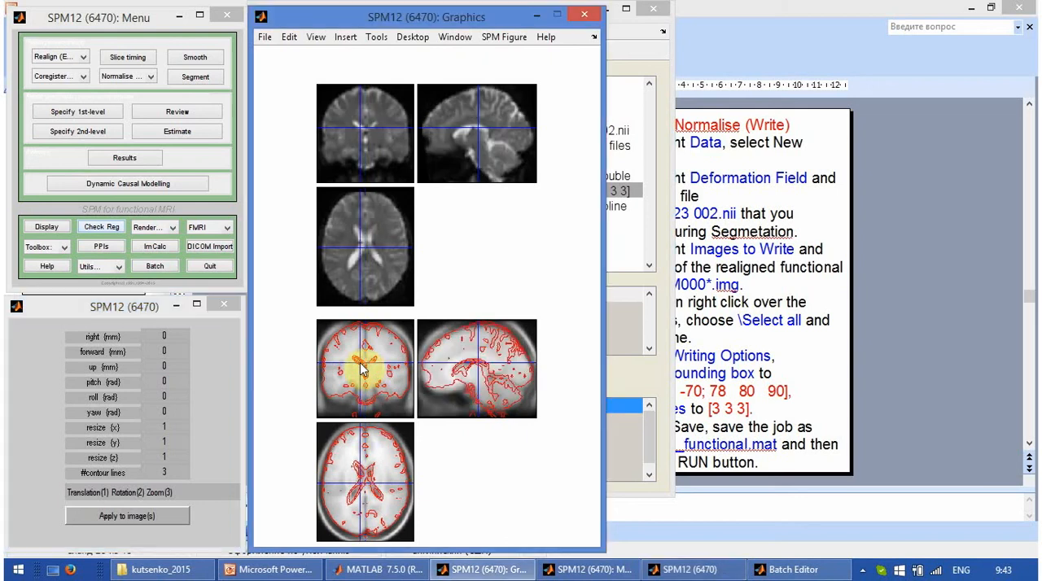
{"action": "left_click", "coordinate": [355, 495]}
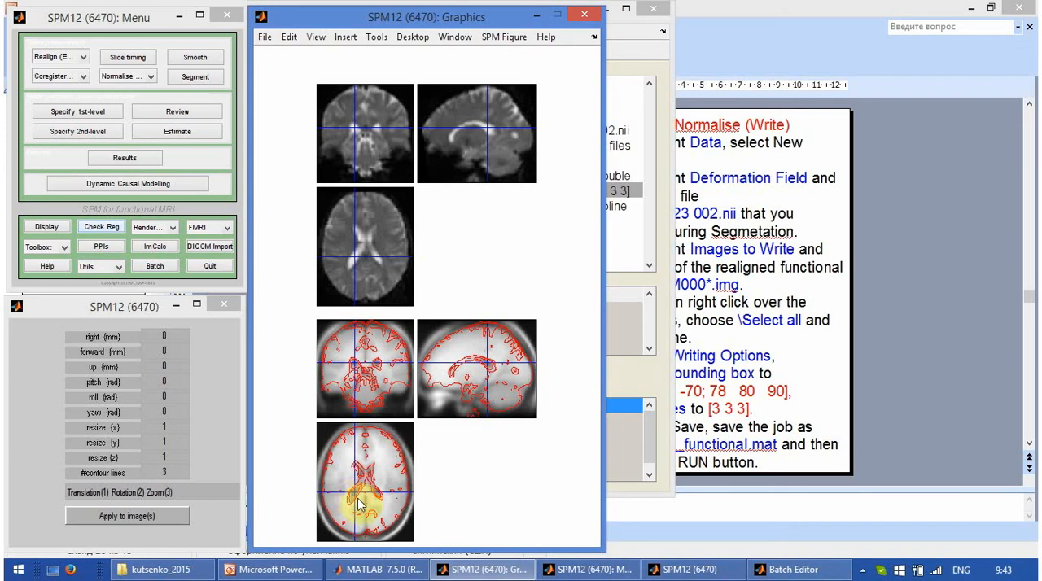
{"action": "left_click", "coordinate": [424, 362]}
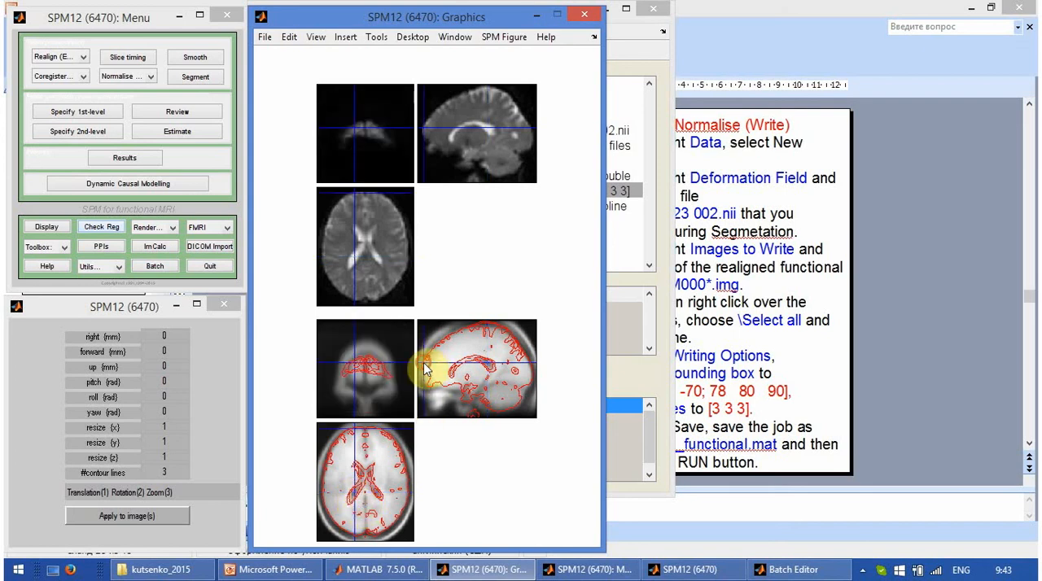
{"action": "left_click", "coordinate": [490, 330]}
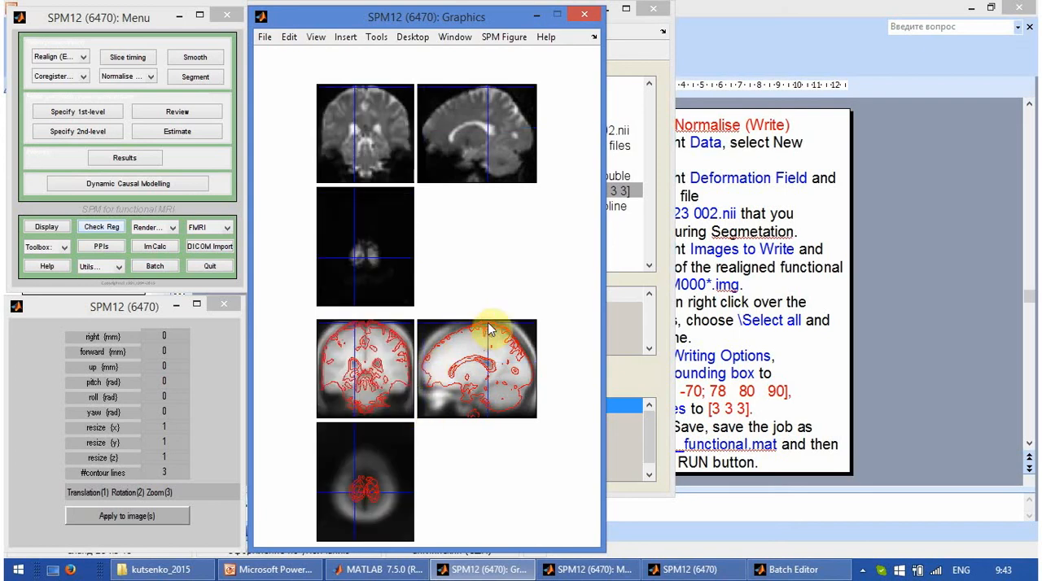
{"action": "left_click", "coordinate": [534, 377]}
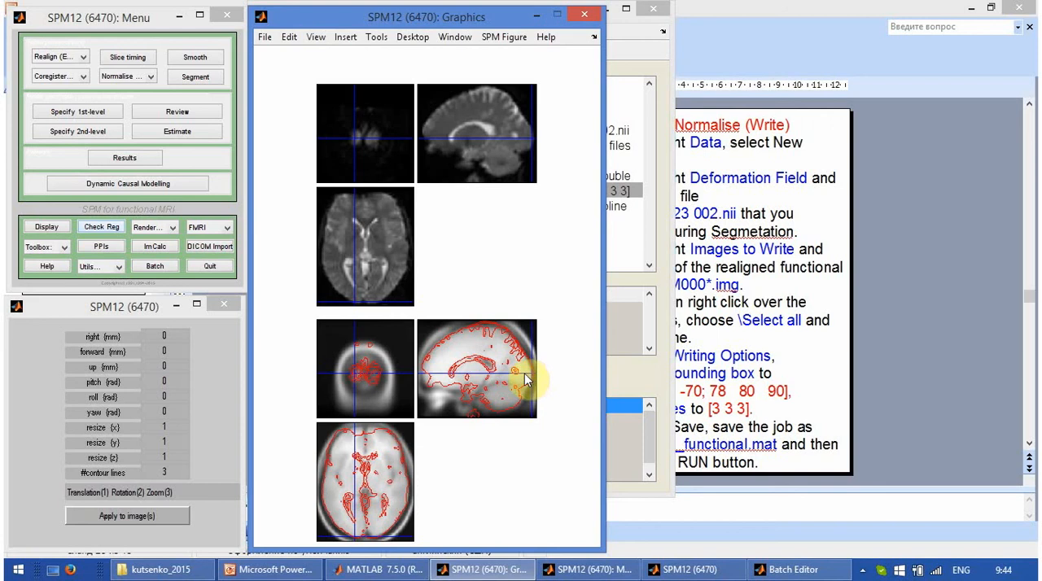
{"action": "left_click", "coordinate": [490, 372]}
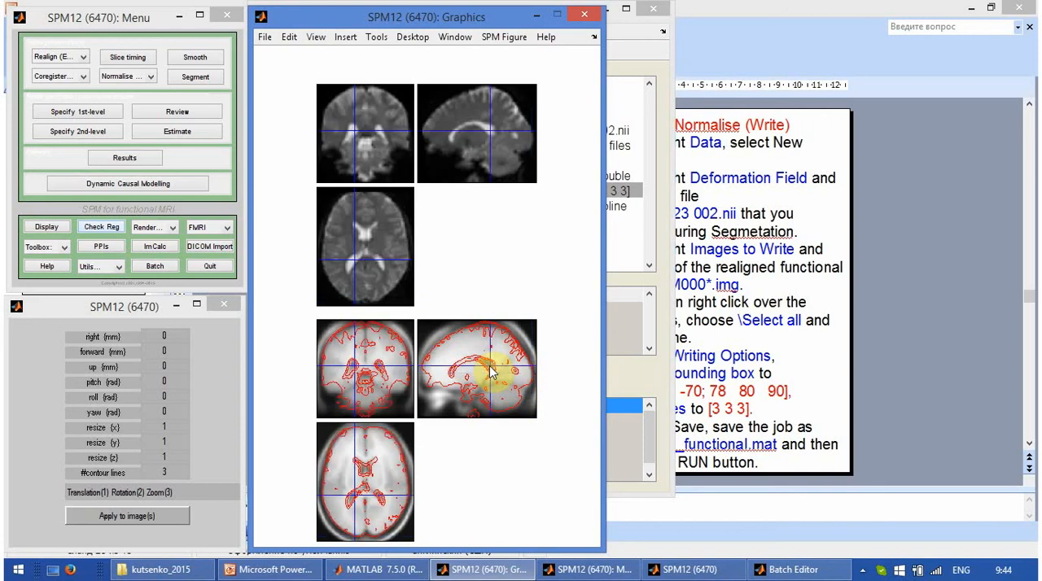
Step: Turn off the reorient mode of the normalised functional image to remove its contours from the template
{"action": "right_click", "coordinate": [487, 363]}
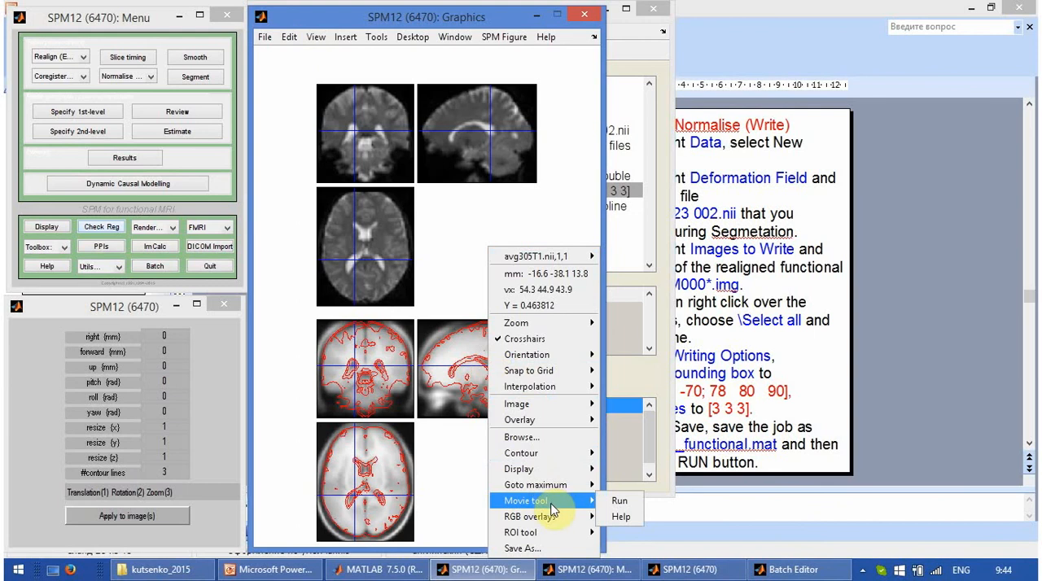
{"action": "mouse_move", "coordinate": [558, 504]}
{"action": "right_click", "coordinate": [509, 136]}
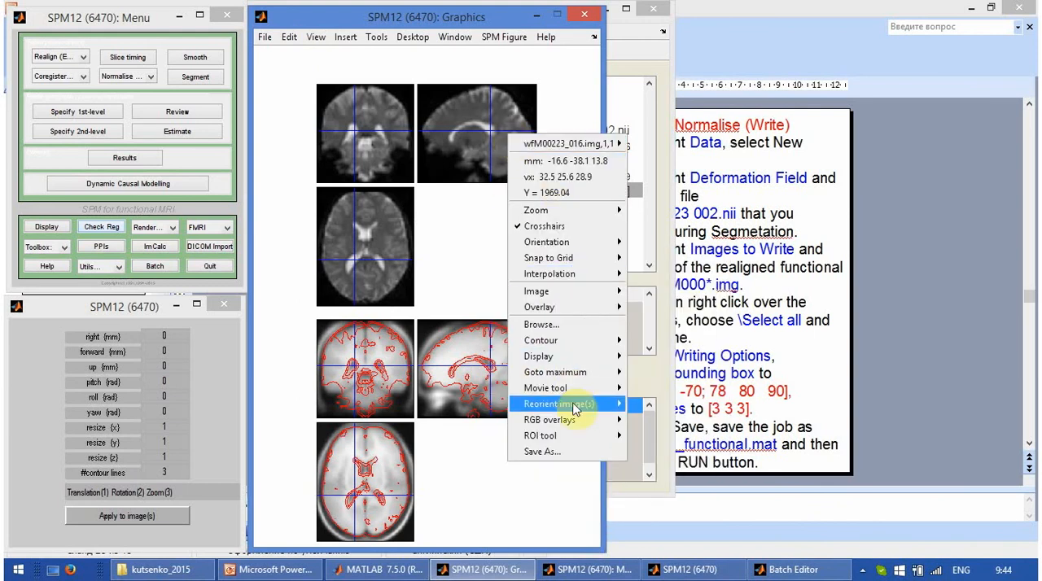
{"action": "mouse_move", "coordinate": [577, 405]}
{"action": "left_click", "coordinate": [674, 405]}
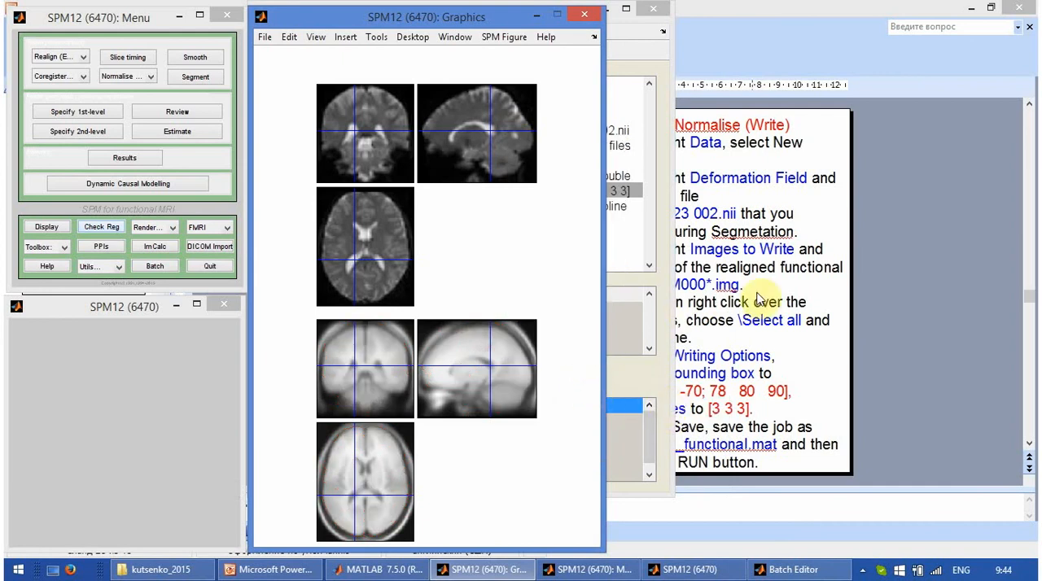
Step: Switch to the PowerPoint presentation and show slide 29 on structural normalisation as a full-screen slide show
{"action": "left_click", "coordinate": [850, 282]}
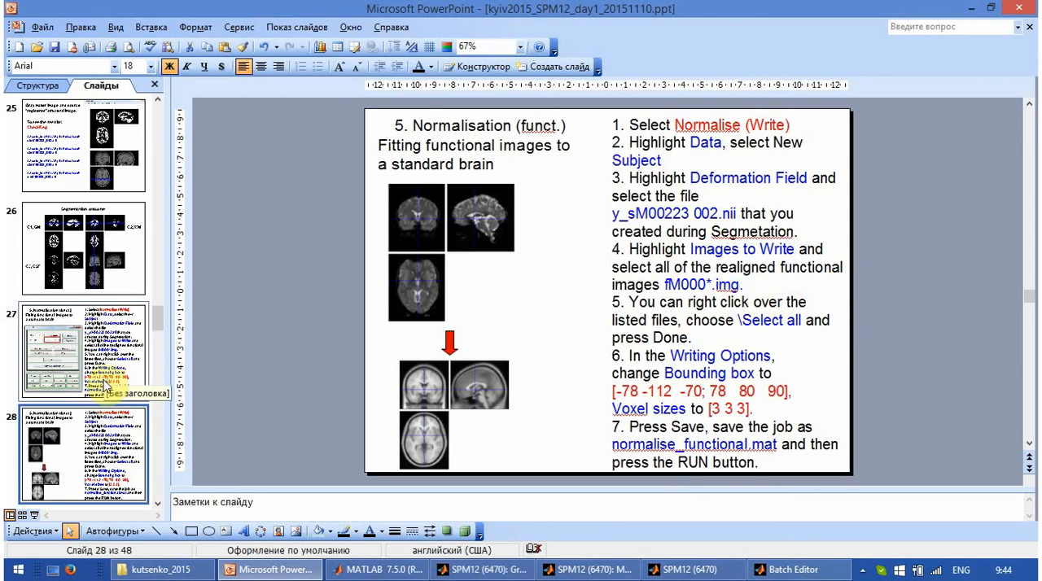
{"action": "scroll", "coordinate": [103, 421], "scroll_direction": "down", "scroll_amount": 1}
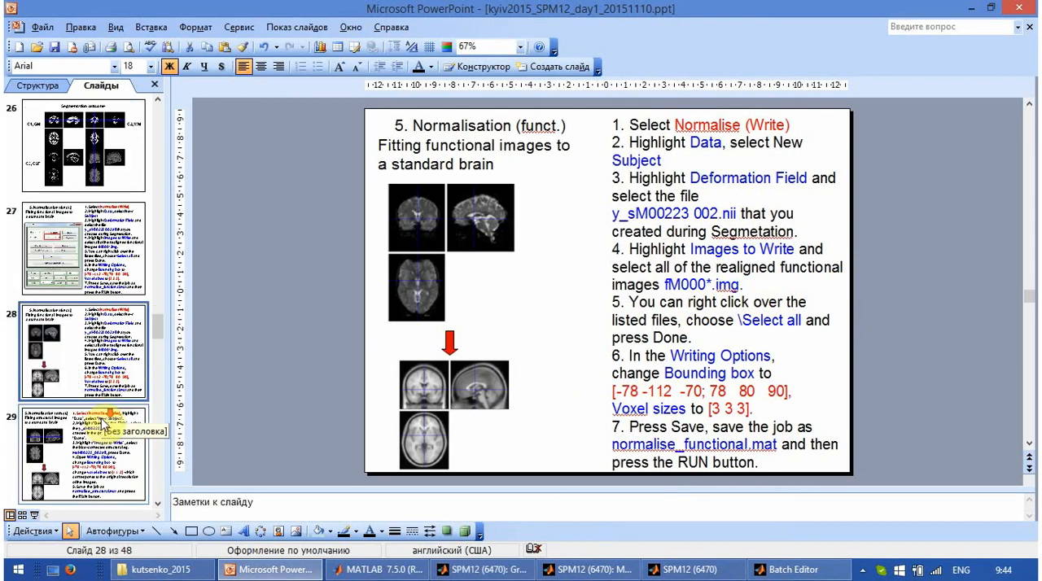
{"action": "left_click", "coordinate": [70, 441]}
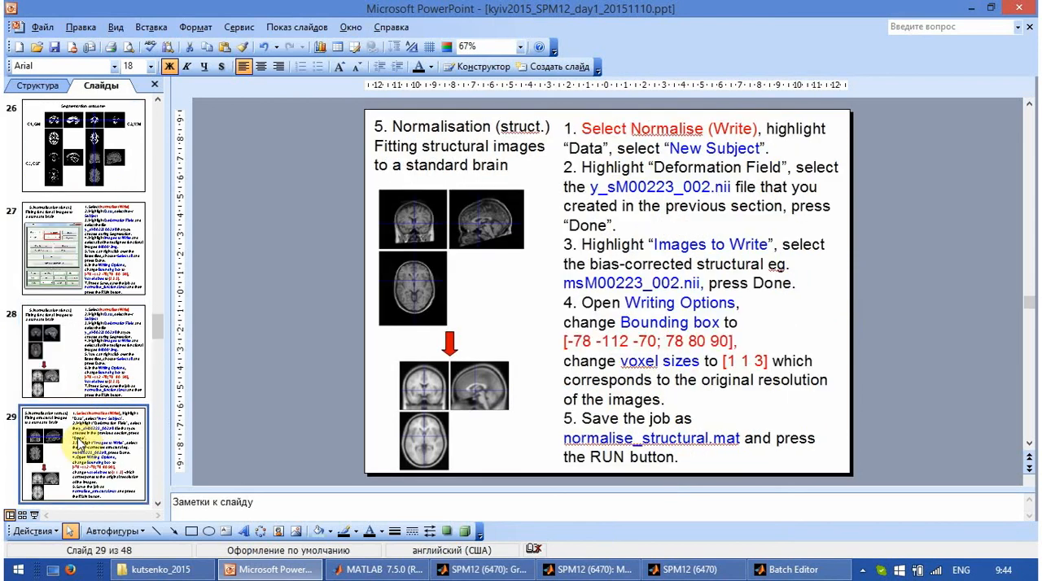
{"action": "left_click", "coordinate": [33, 516]}
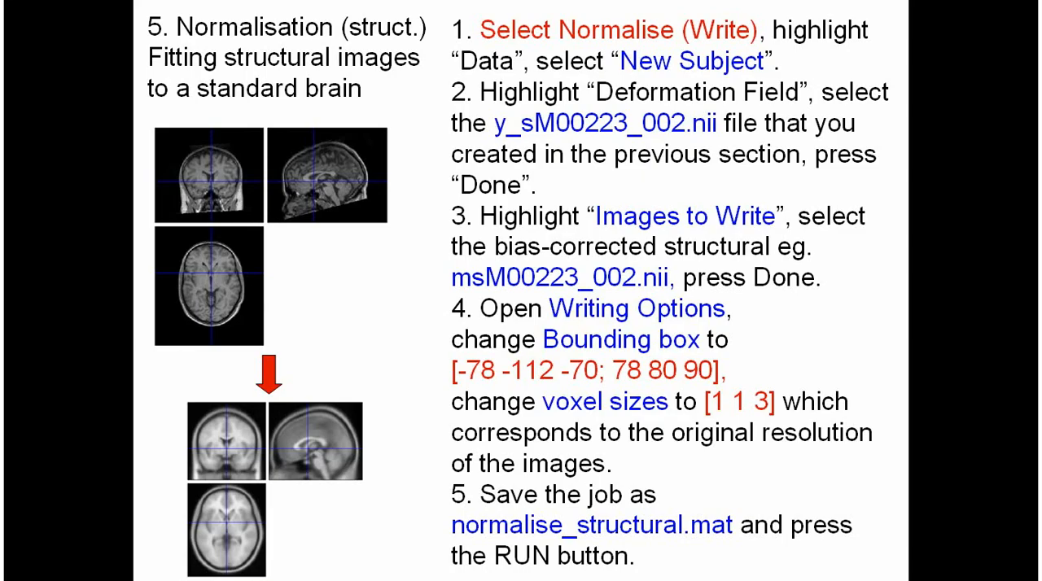
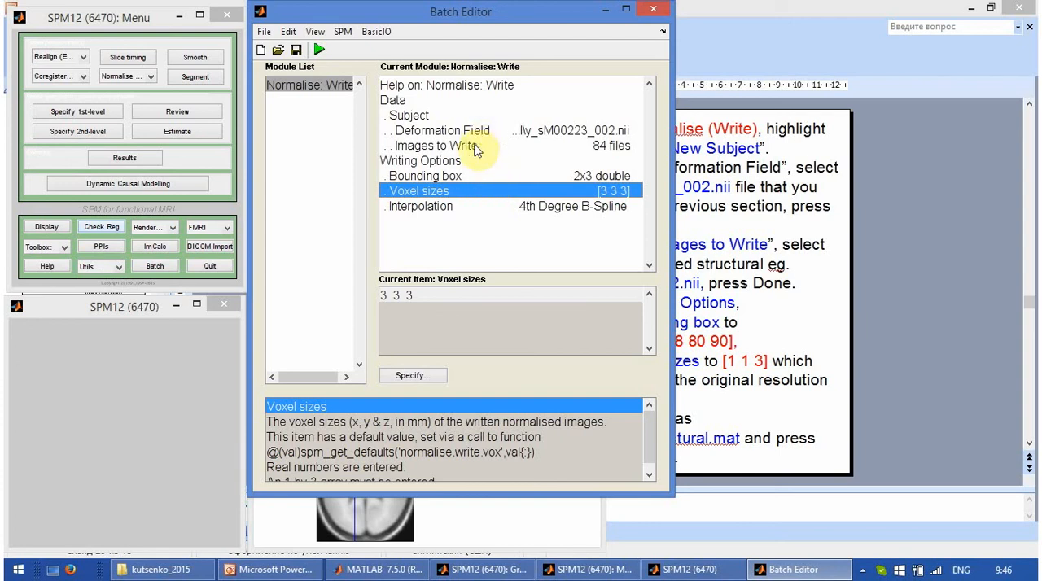
Step: Replace all Images to Write with the bias-corrected structural image msM00223_002.nii from the MoAEpilot structural folder
{"action": "double_click", "coordinate": [477, 147]}
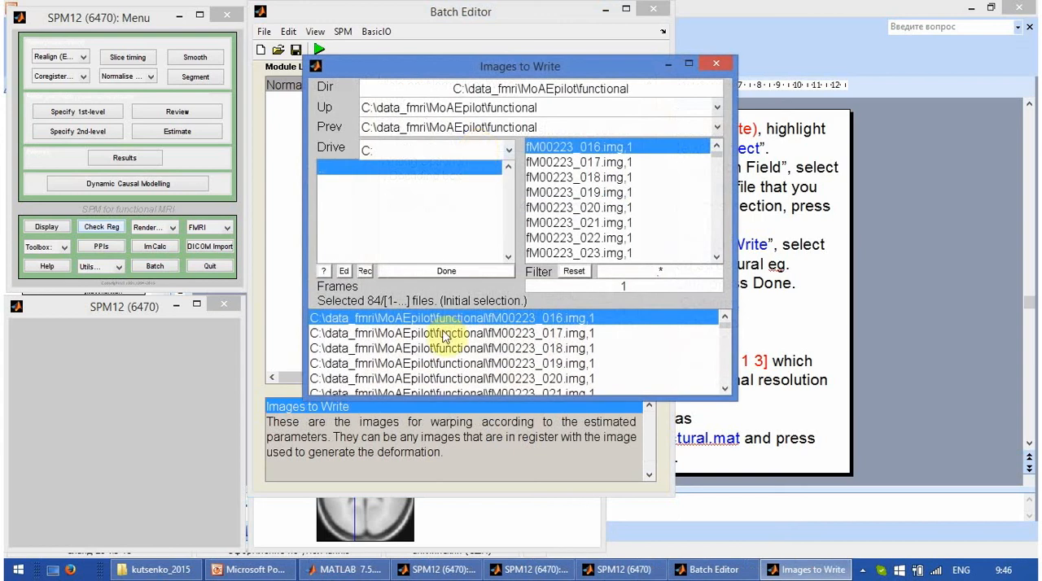
{"action": "right_click", "coordinate": [446, 324]}
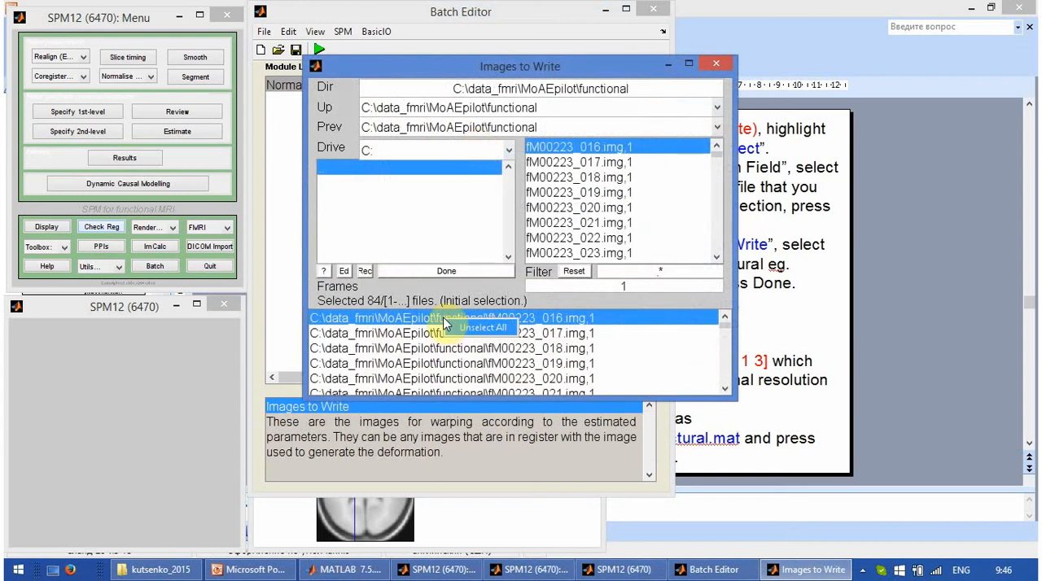
{"action": "left_click", "coordinate": [466, 331]}
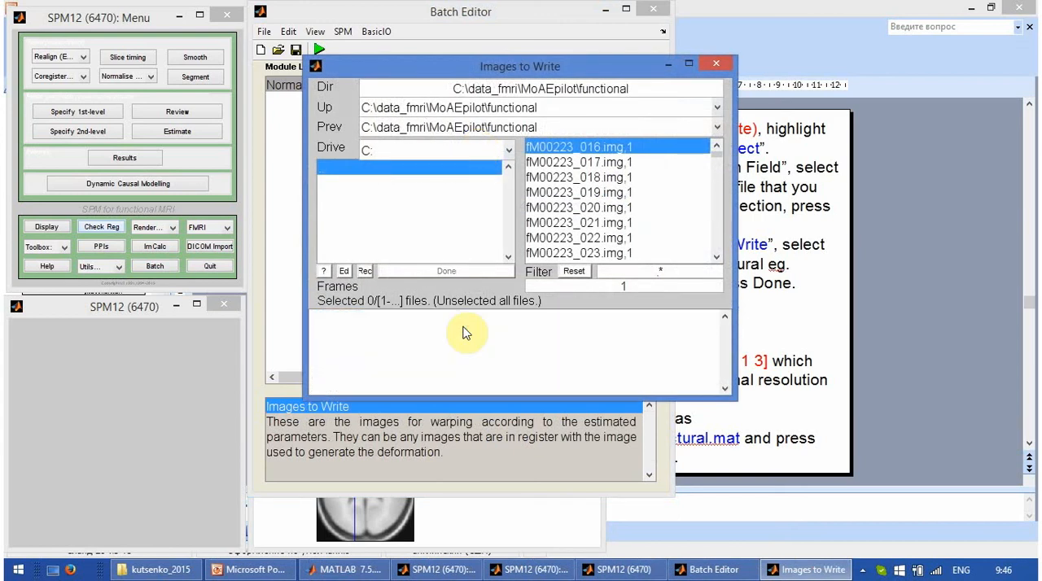
{"action": "left_click", "coordinate": [330, 168]}
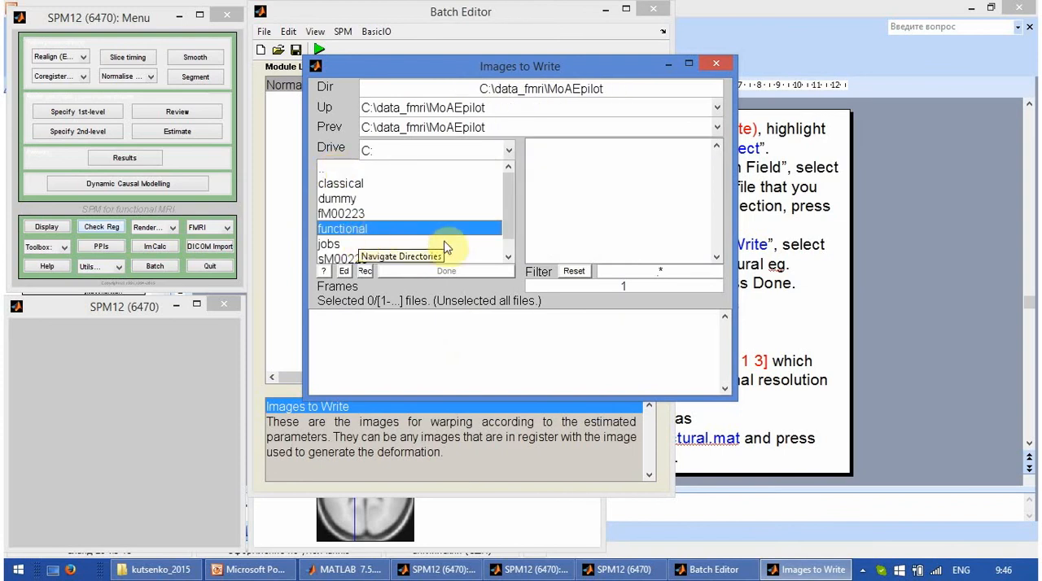
{"action": "left_click", "coordinate": [511, 218]}
{"action": "left_click", "coordinate": [362, 259]}
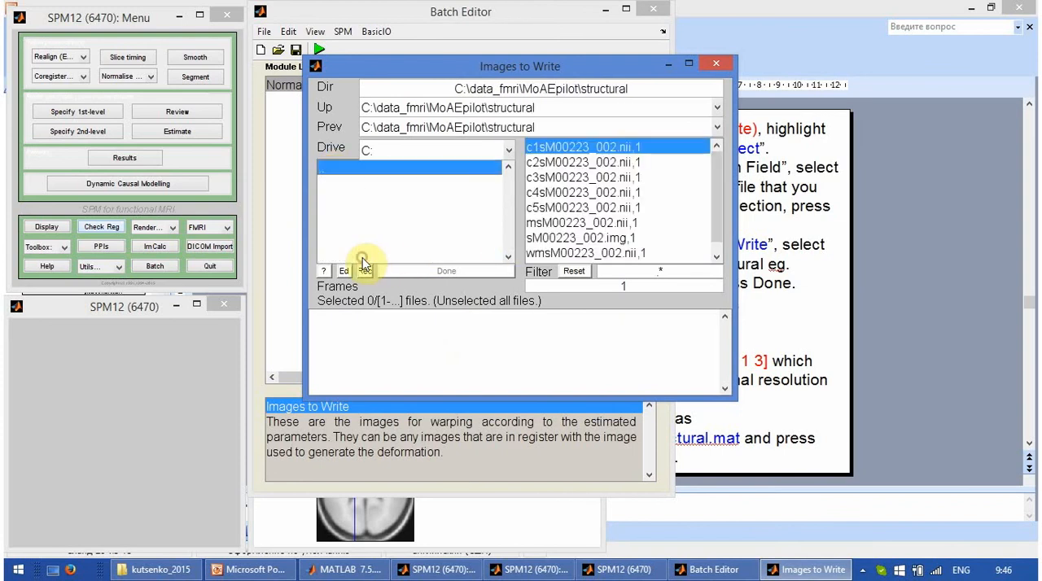
{"action": "left_click", "coordinate": [547, 228]}
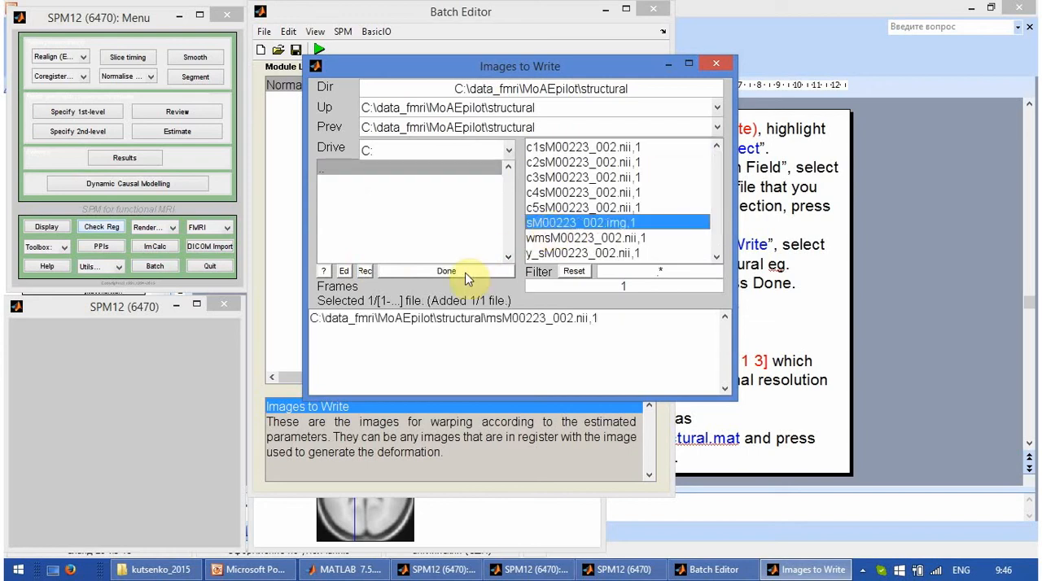
{"action": "left_click", "coordinate": [465, 273]}
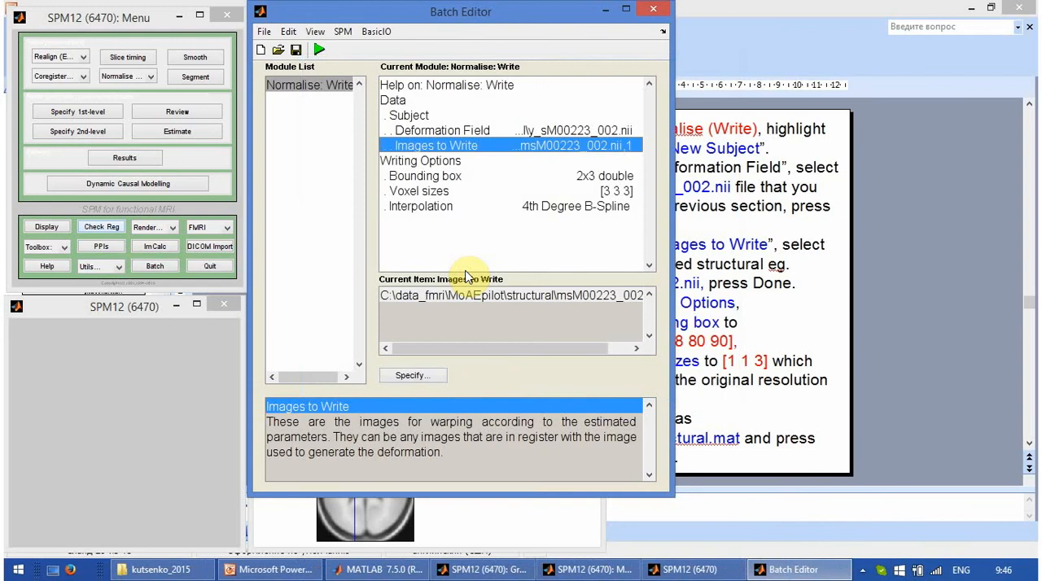
Step: Set the voxel sizes of the normalised structural image to [1 1 3]
{"action": "double_click", "coordinate": [615, 192]}
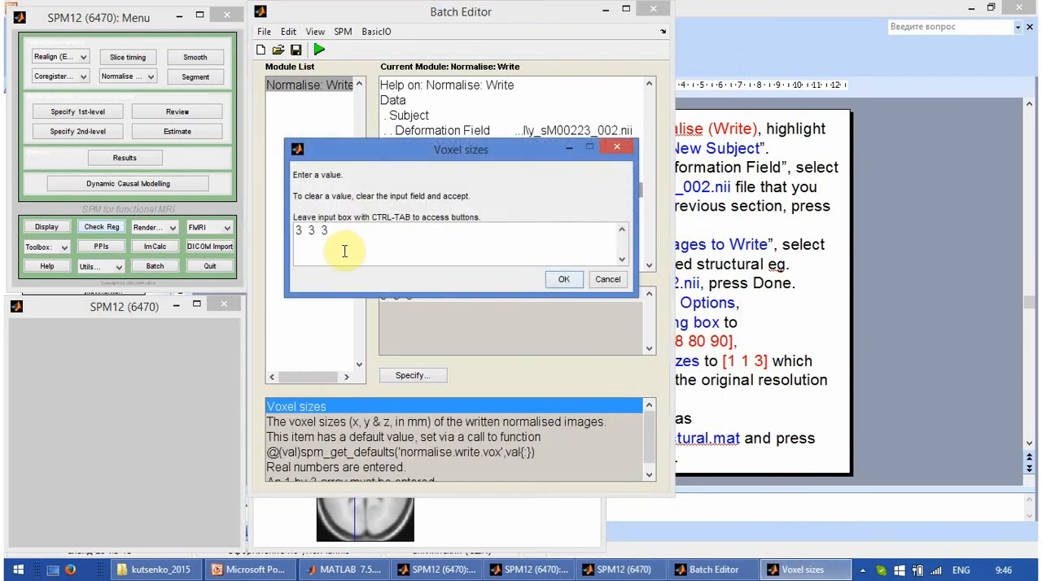
{"action": "left_click_drag", "start_coordinate": [317, 234], "coordinate": [296, 234]}
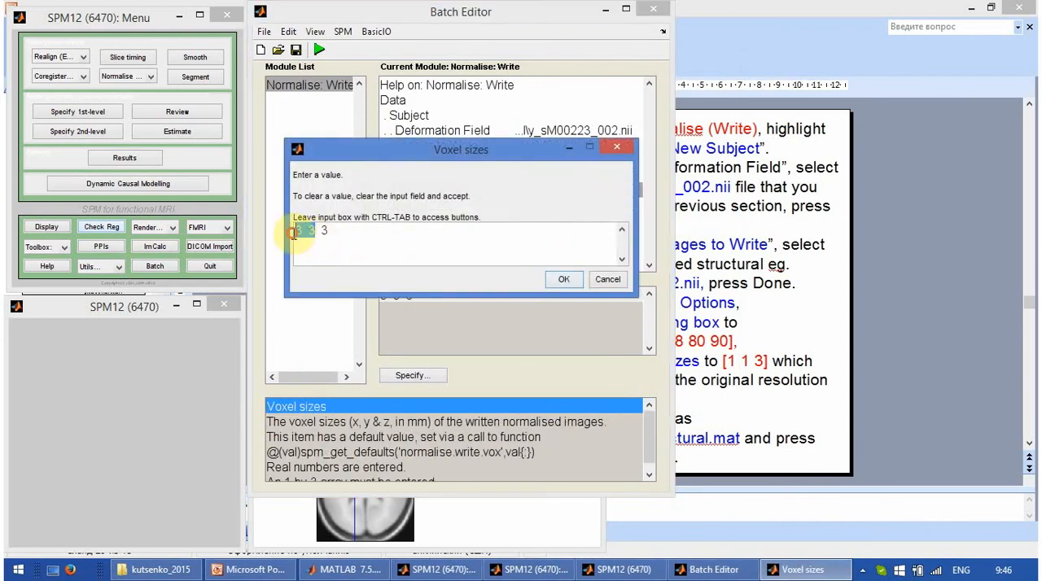
{"action": "type", "text": "1 1"}
{"action": "left_click", "coordinate": [561, 279]}
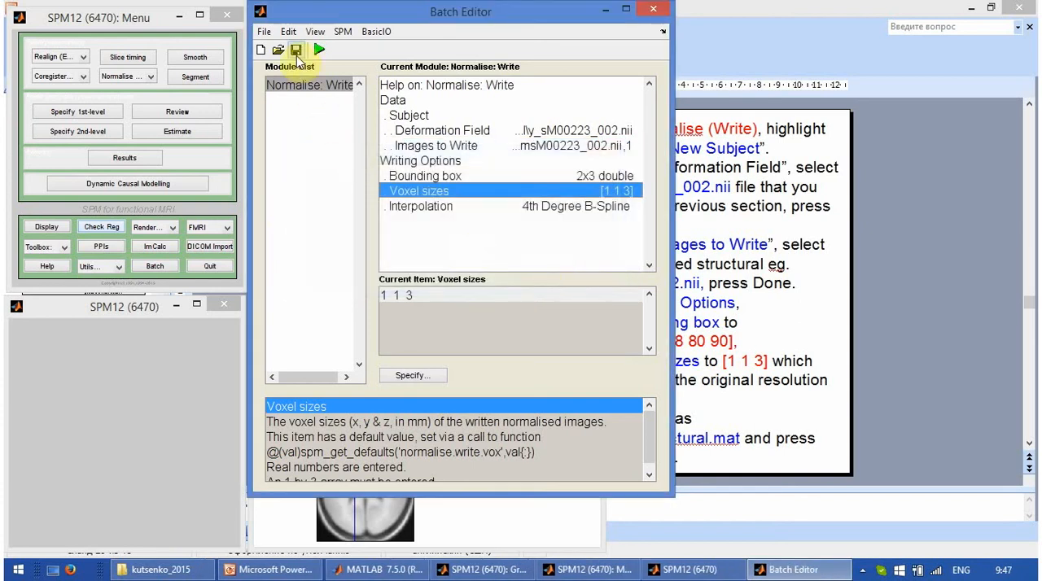
Step: Save the batch job as normalise_structural in the jobs folder and run it
{"action": "left_click", "coordinate": [297, 54]}
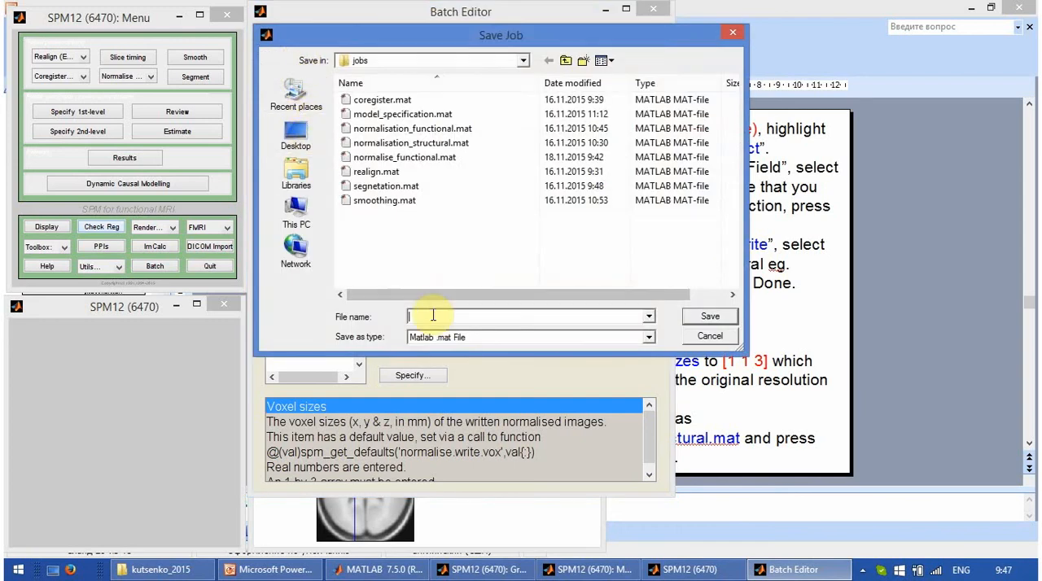
{"action": "type", "text": "nor"}
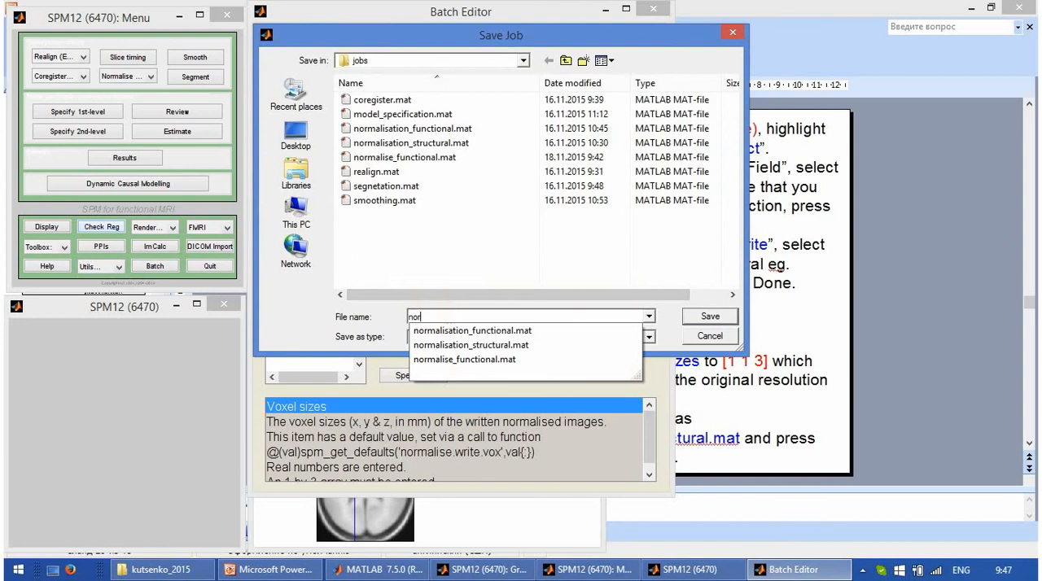
{"action": "type", "text": "malise"}
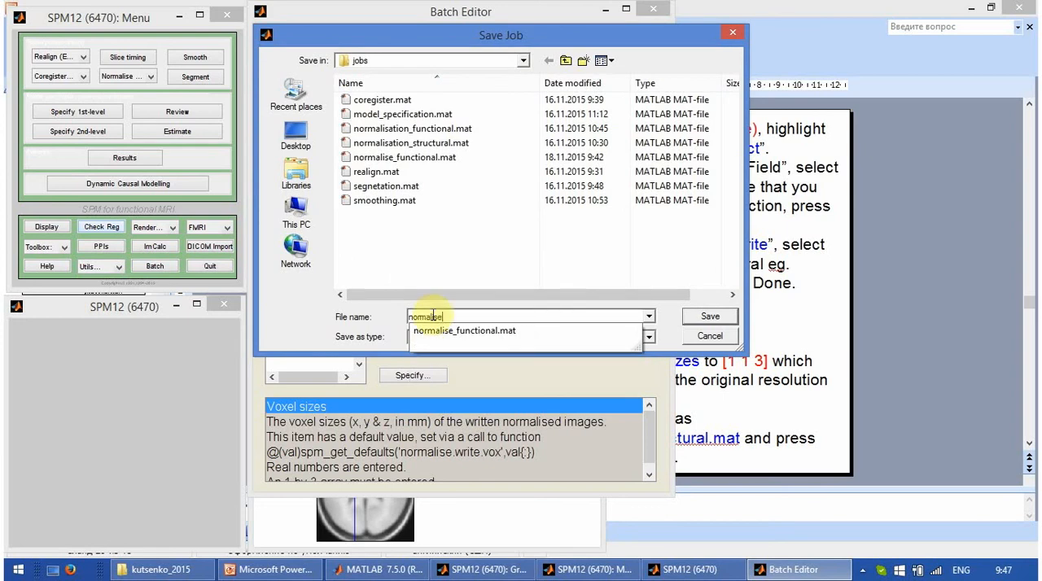
{"action": "type", "text": "_structur"}
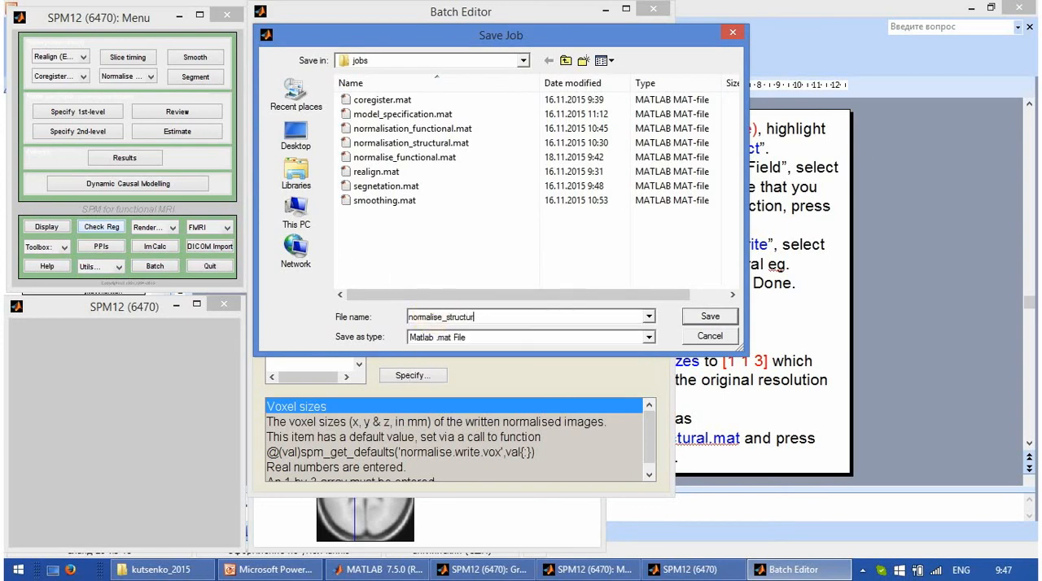
{"action": "type", "text": "al"}
{"action": "key", "text": "Return"}
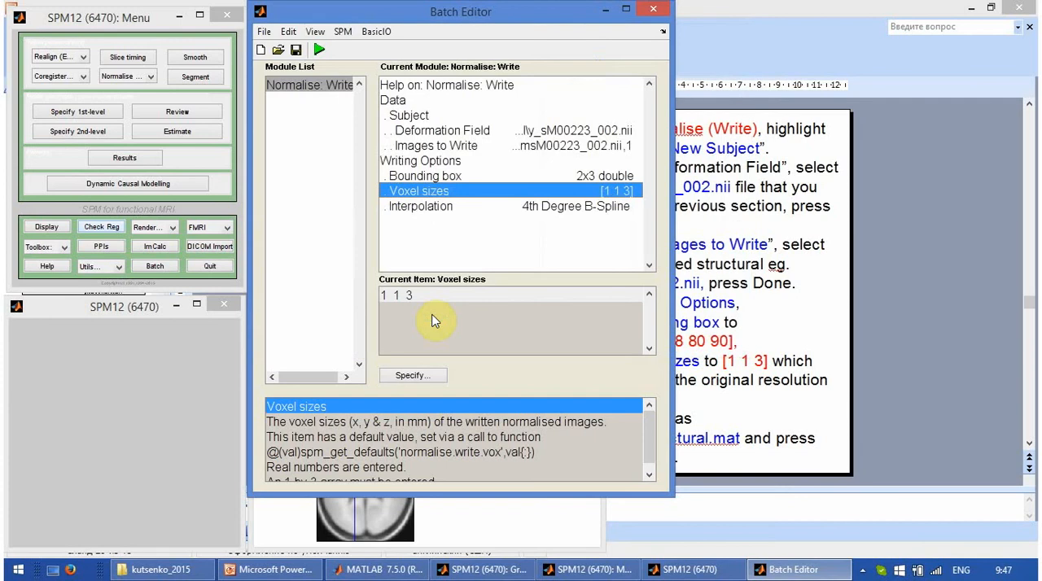
{"action": "left_click", "coordinate": [318, 52]}
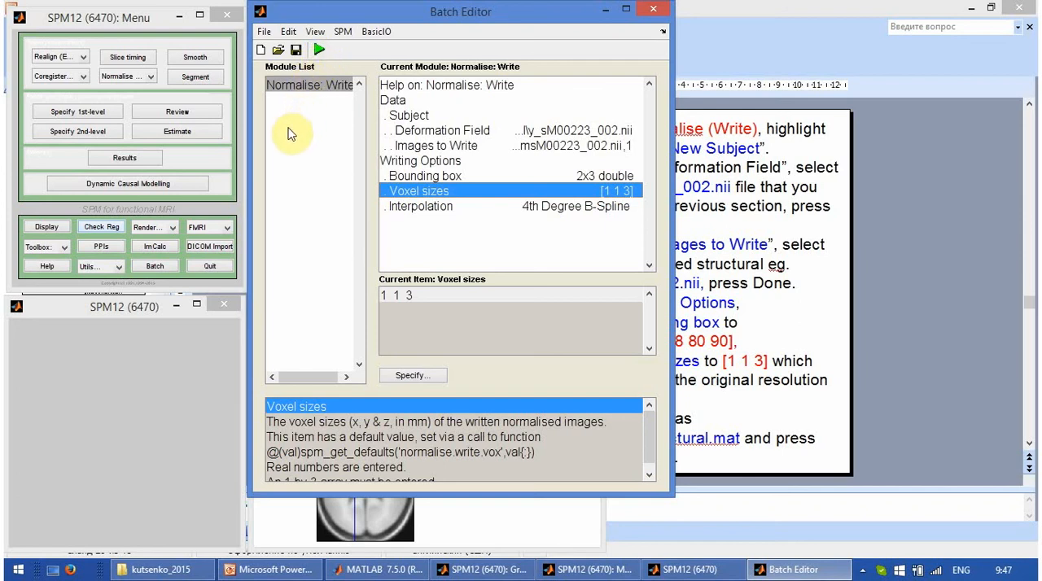
Step: Display wmsM00223_002.nii from the structural folder with avg305T1.nii from C:\spm12\canonical for a registration check
{"action": "left_click", "coordinate": [114, 229]}
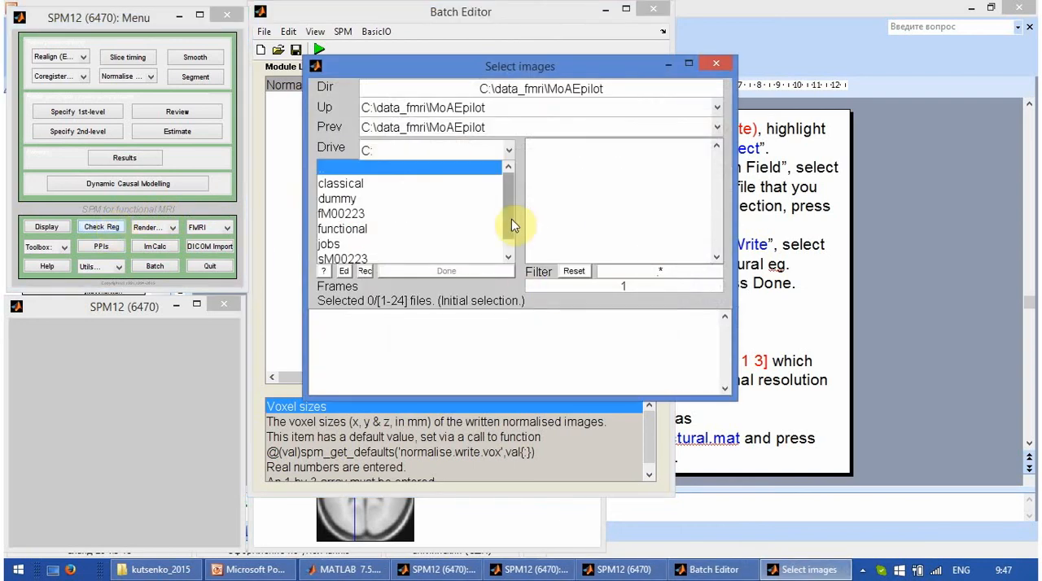
{"action": "left_click", "coordinate": [512, 219]}
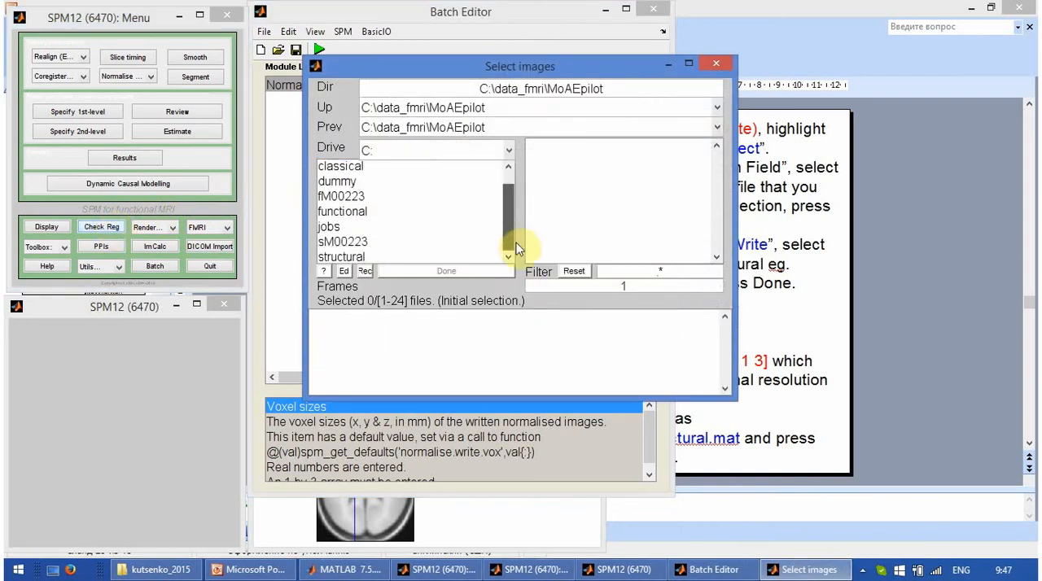
{"action": "left_click", "coordinate": [417, 257]}
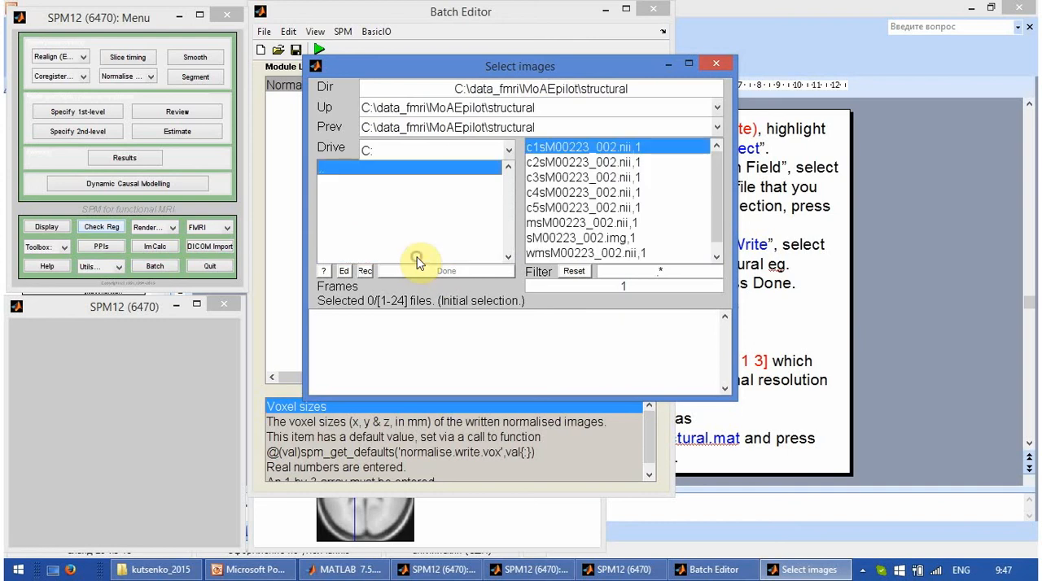
{"action": "left_click", "coordinate": [536, 255]}
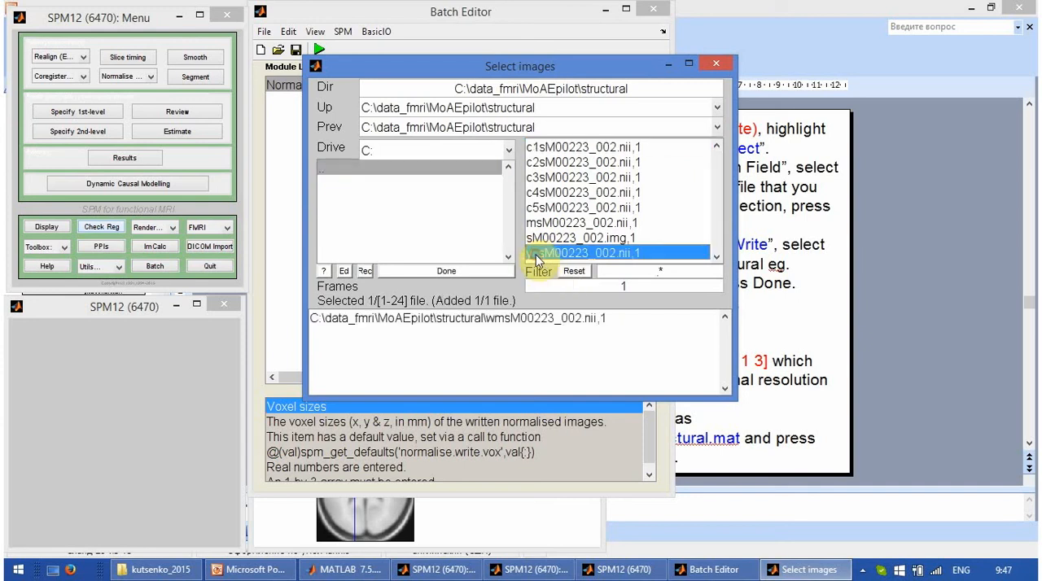
{"action": "left_click", "coordinate": [539, 130]}
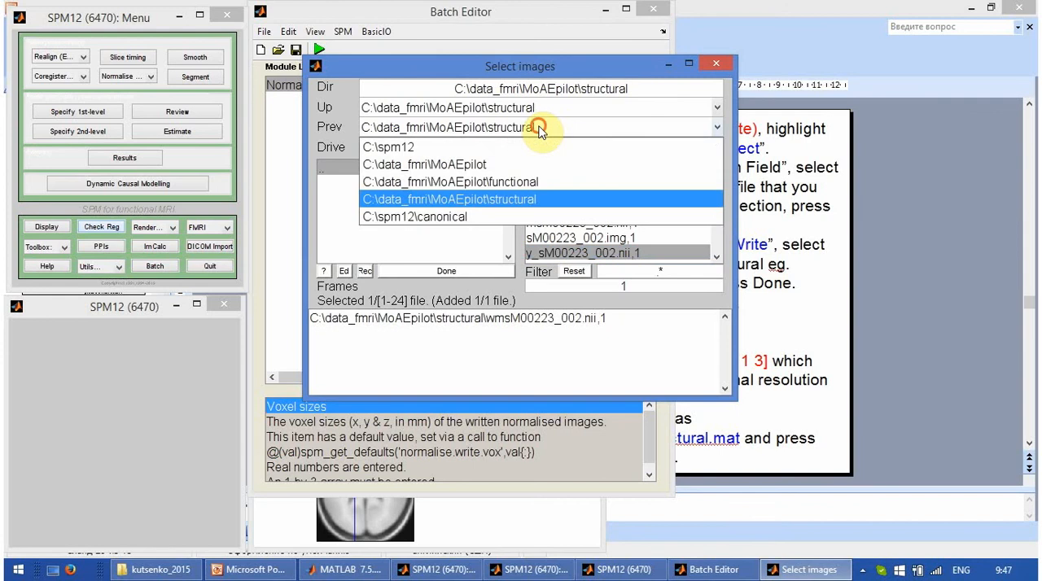
{"action": "left_click", "coordinate": [498, 220]}
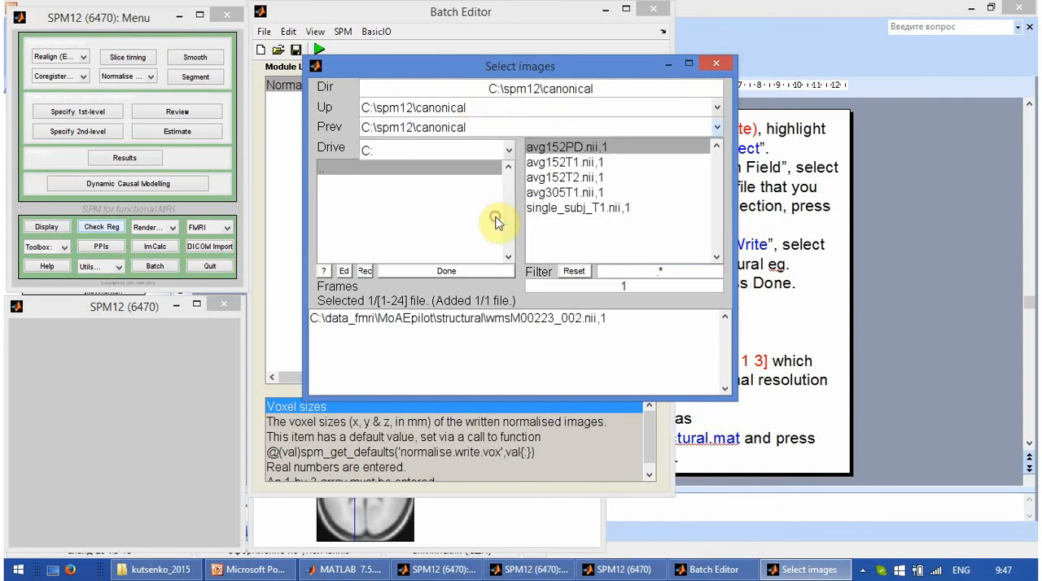
{"action": "left_click", "coordinate": [564, 194]}
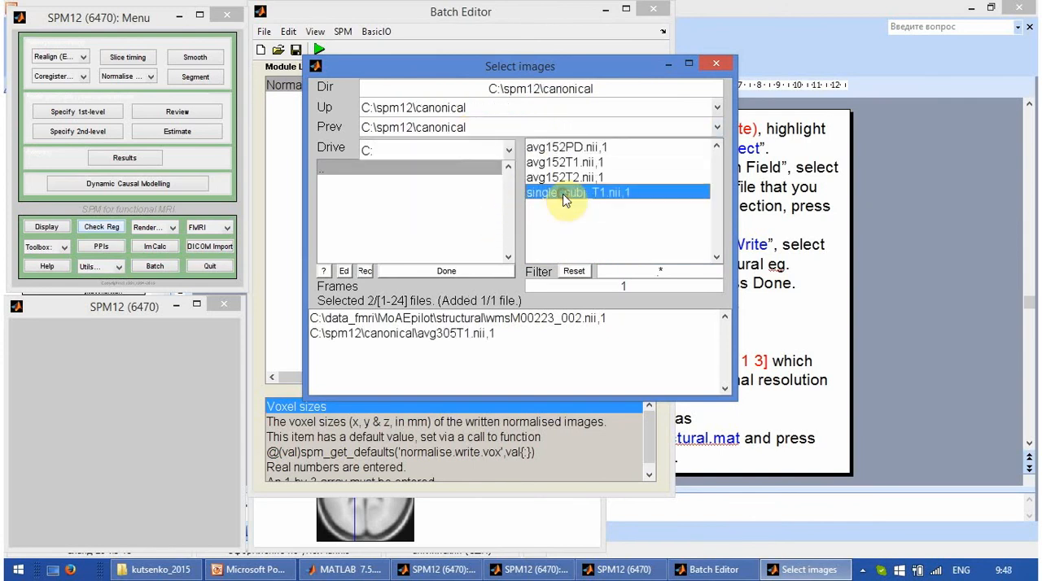
{"action": "left_click", "coordinate": [483, 274]}
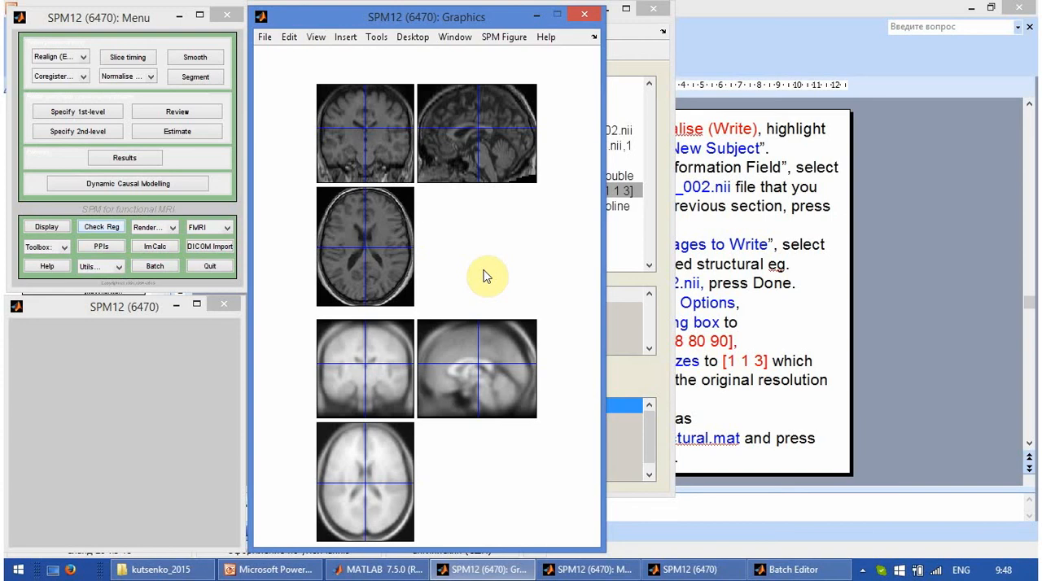
Step: Enable Reorient image(s) for the current image wmsM00223_002.nii to overlay its contours on the template
{"action": "right_click", "coordinate": [496, 114]}
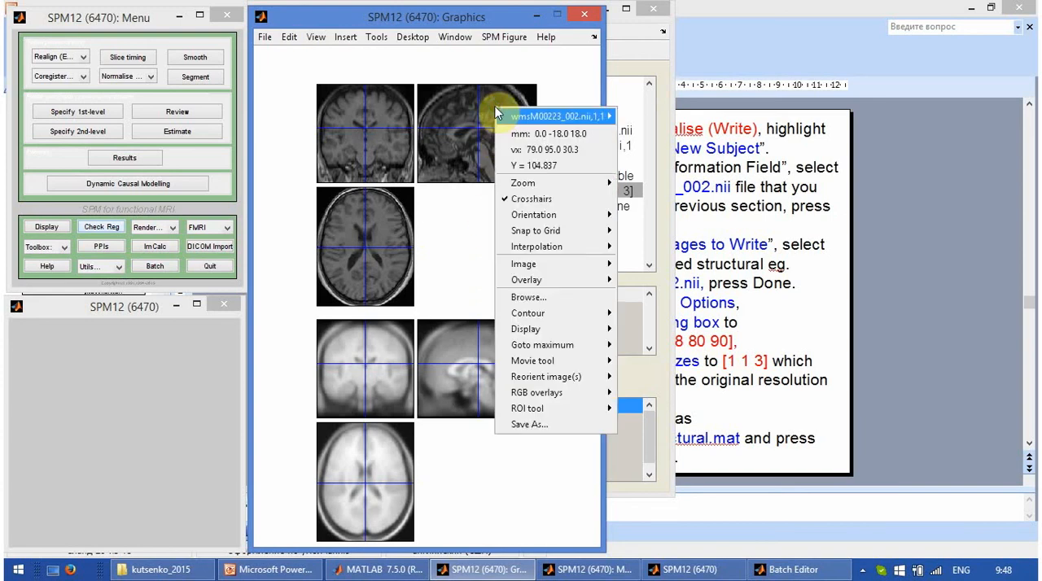
{"action": "mouse_move", "coordinate": [566, 380]}
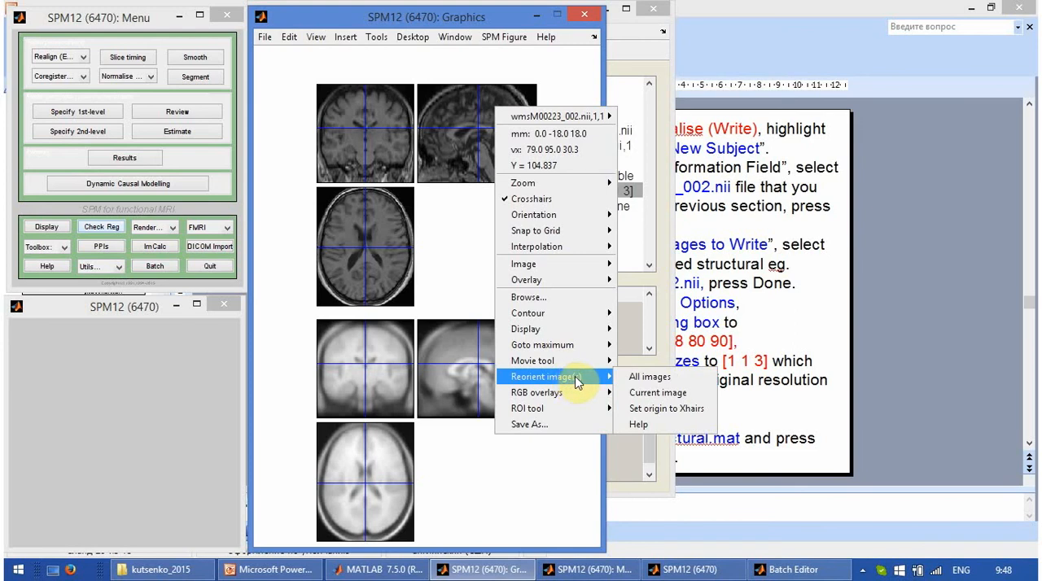
{"action": "left_click", "coordinate": [658, 392]}
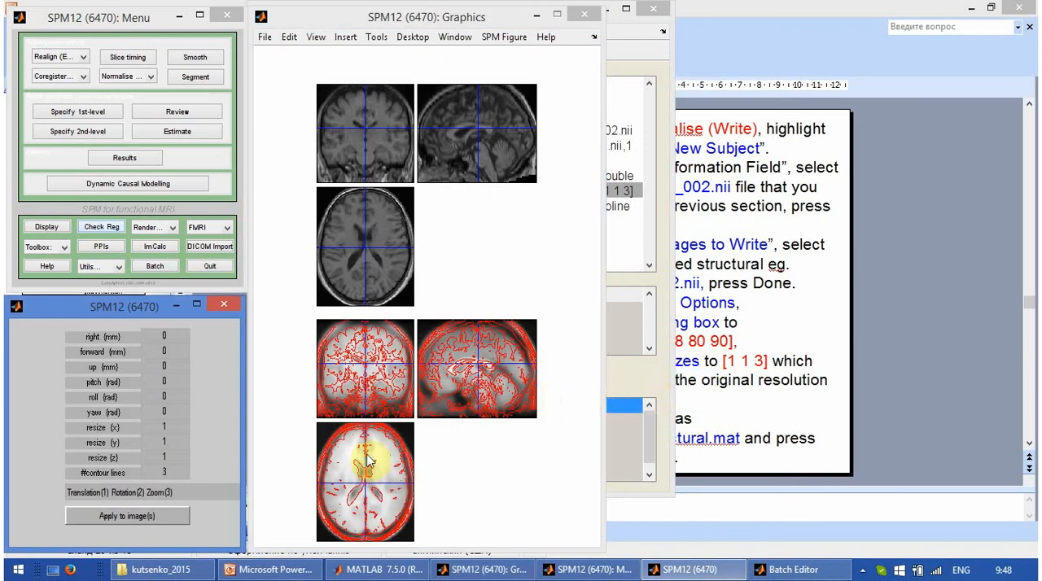
Step: Examine how the structural contours fit the template at the ventricles and at the lateral and front parts of the brain
{"action": "left_click", "coordinate": [356, 495]}
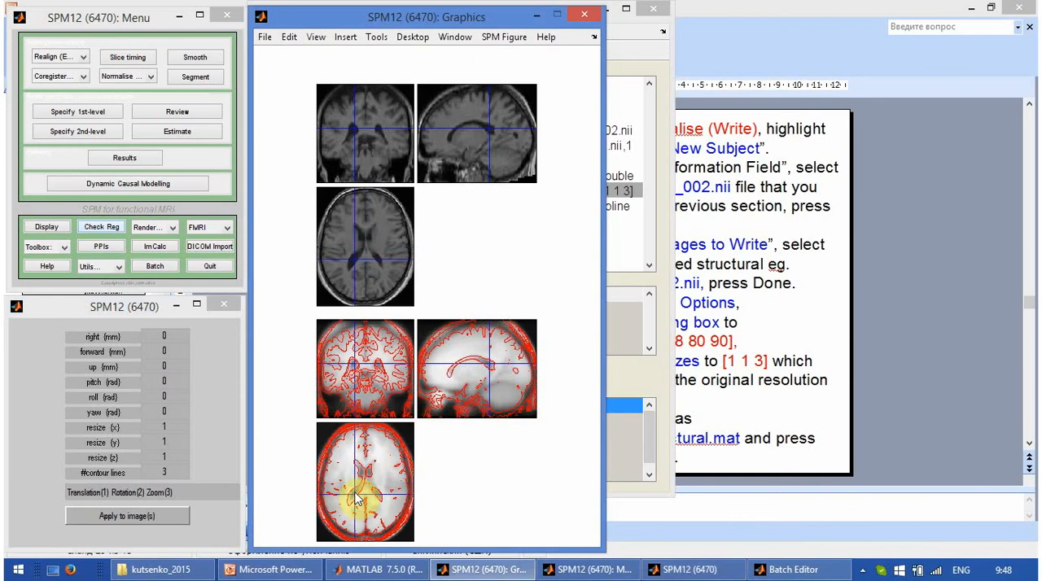
{"action": "left_click", "coordinate": [330, 483]}
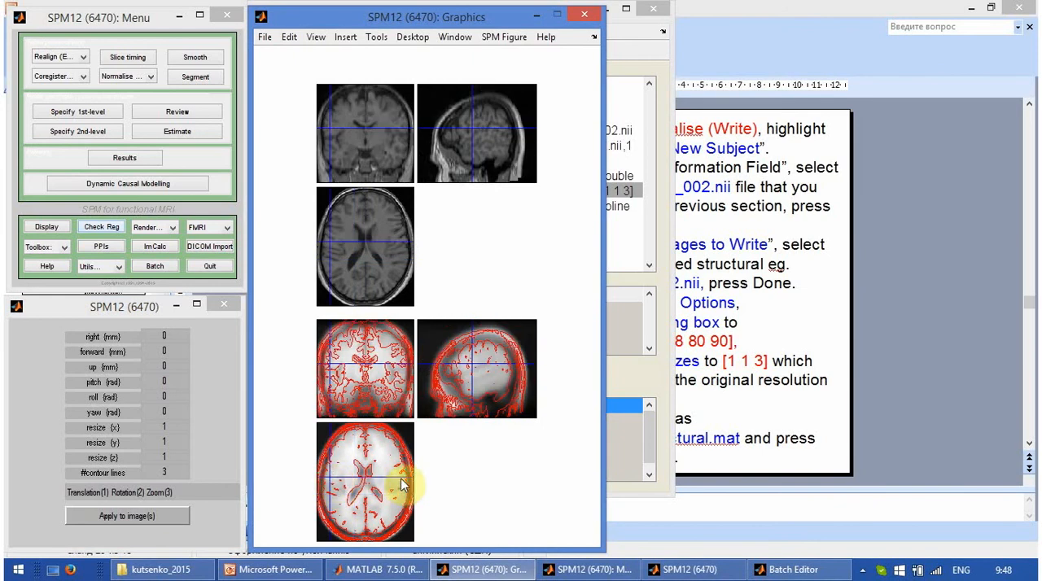
{"action": "left_click", "coordinate": [402, 486]}
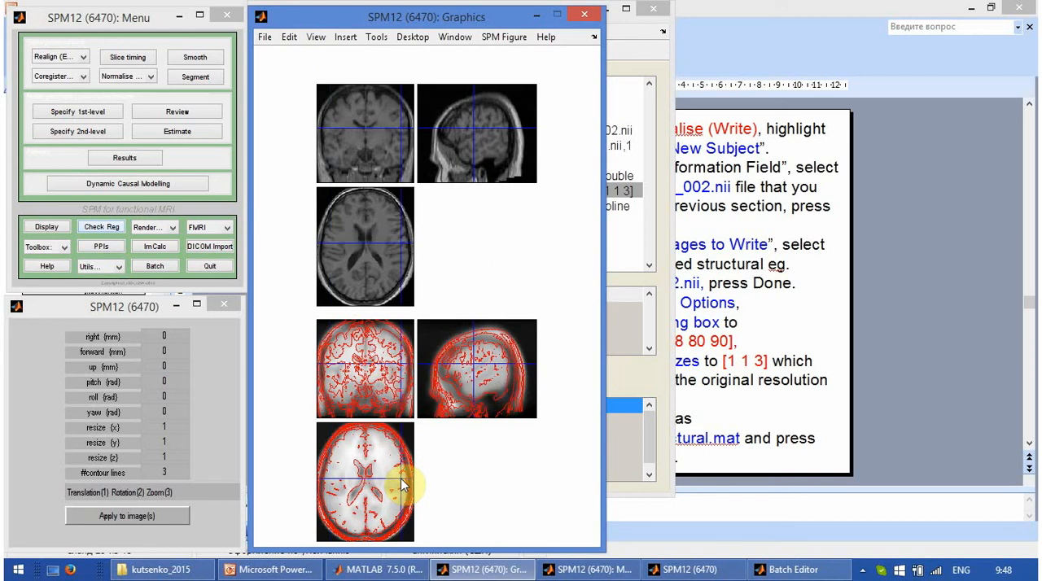
{"action": "left_click", "coordinate": [365, 442]}
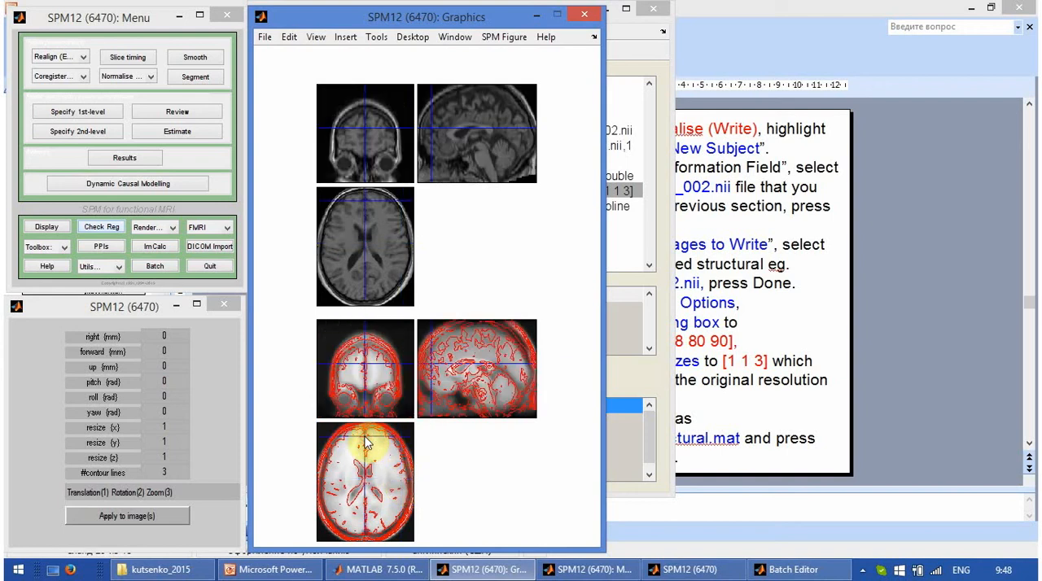
Step: Quit the reorient mode of the normalised structural image to remove its contours from the template
{"action": "right_click", "coordinate": [473, 151]}
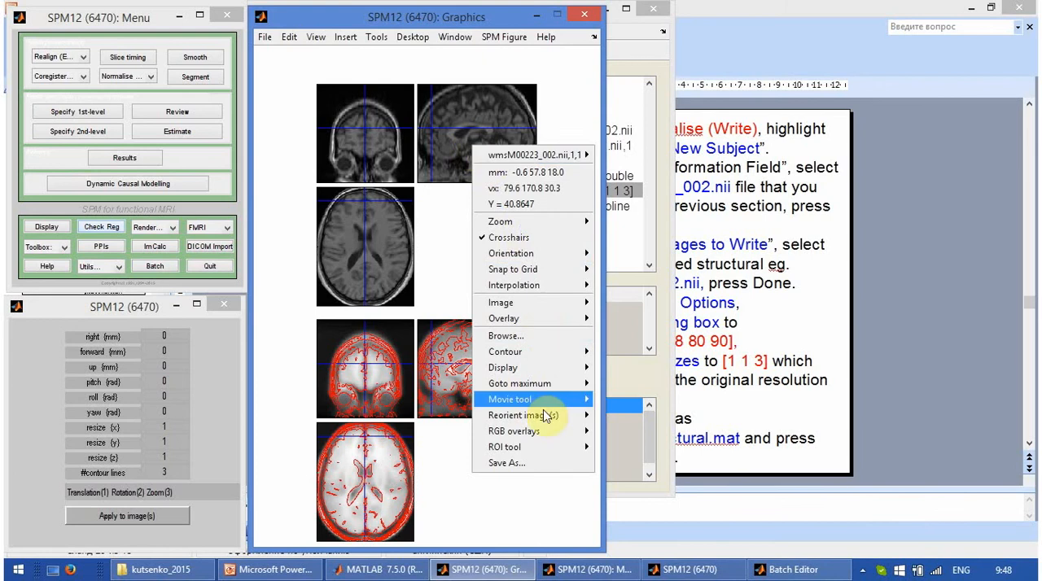
{"action": "mouse_move", "coordinate": [548, 421]}
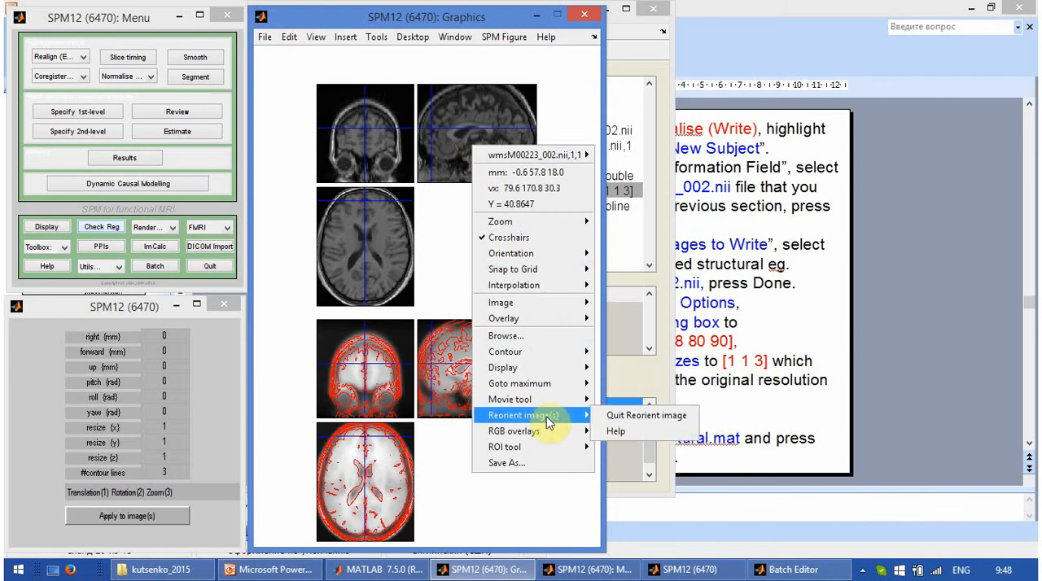
{"action": "left_click", "coordinate": [622, 409]}
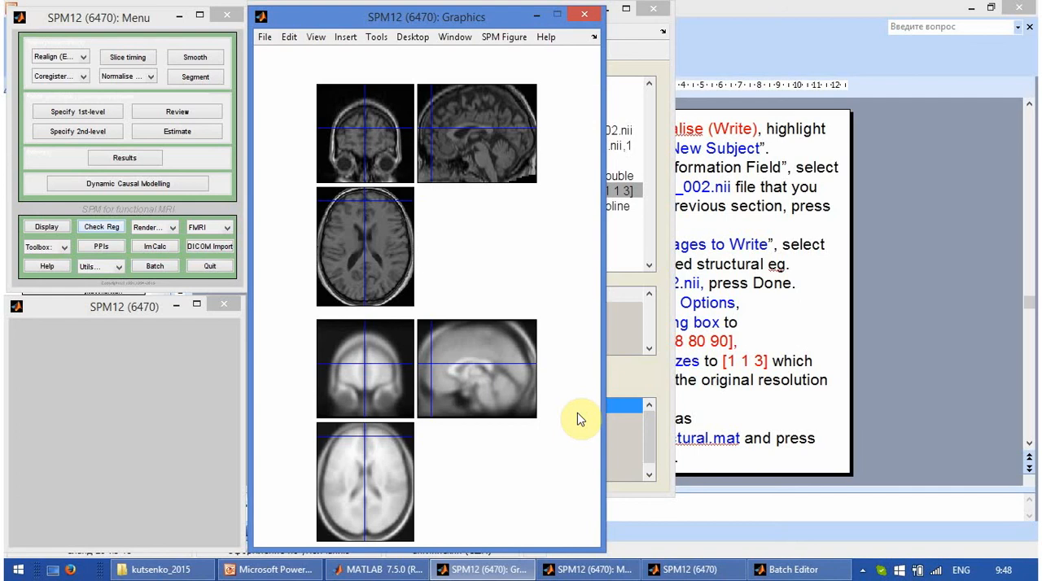
Step: Switch to the PowerPoint presentation and show slide 30, "Normalisation outcome", as a full-screen slide show
{"action": "left_click", "coordinate": [831, 379]}
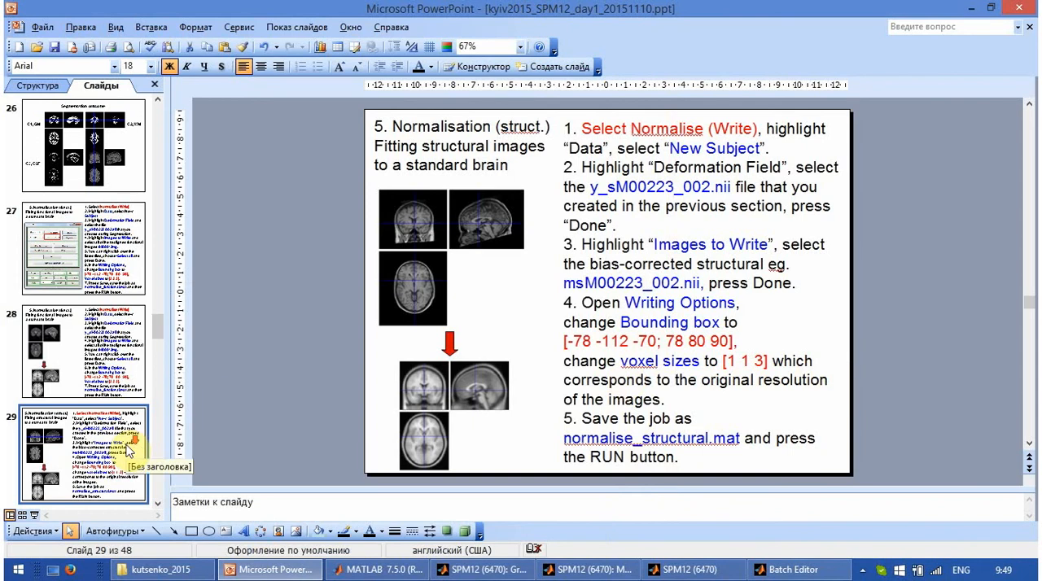
{"action": "scroll", "coordinate": [128, 446], "scroll_direction": "down", "scroll_amount": 1}
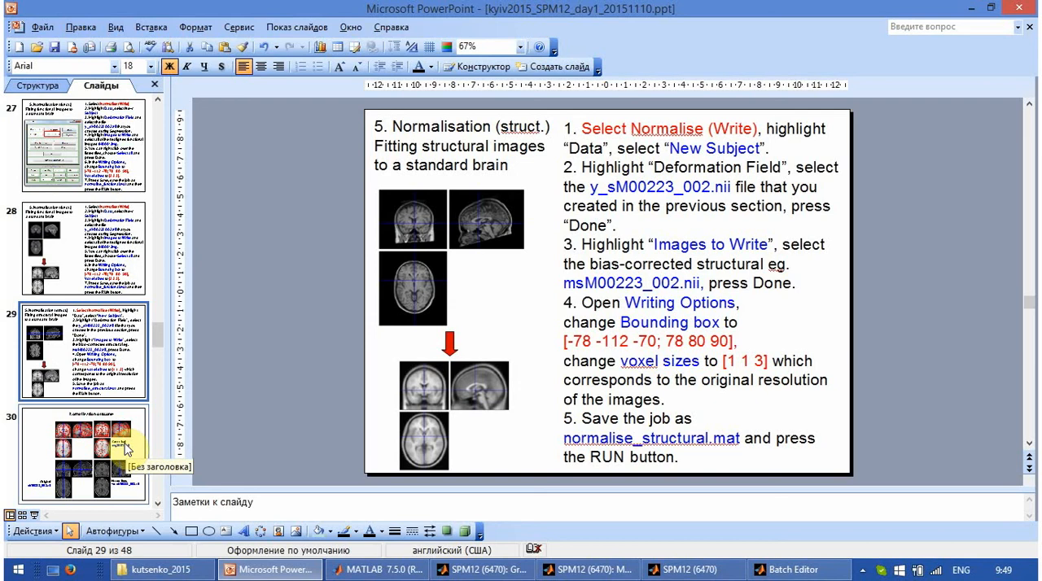
{"action": "left_click", "coordinate": [127, 447]}
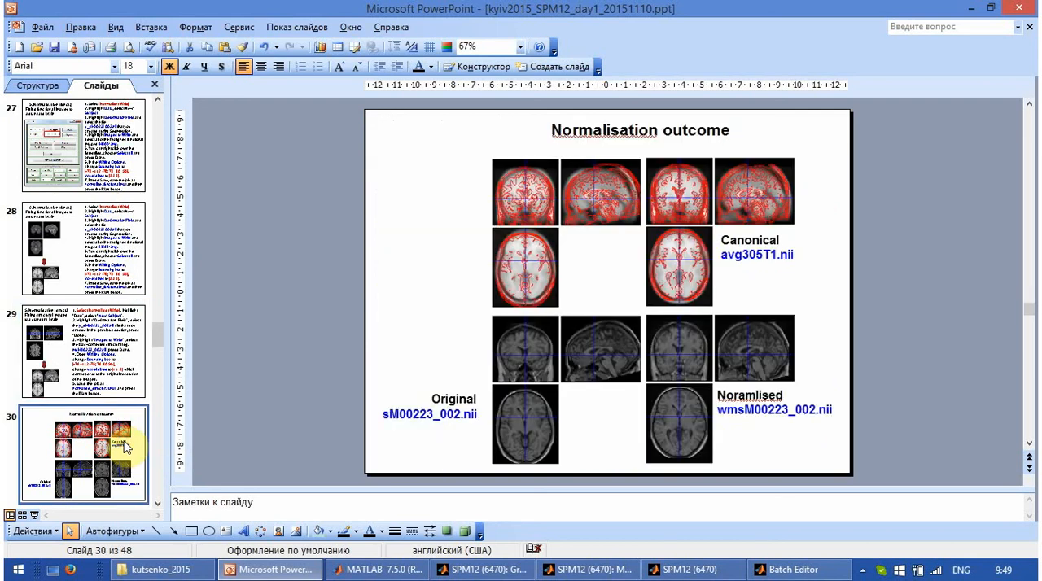
{"action": "left_click", "coordinate": [34, 516]}
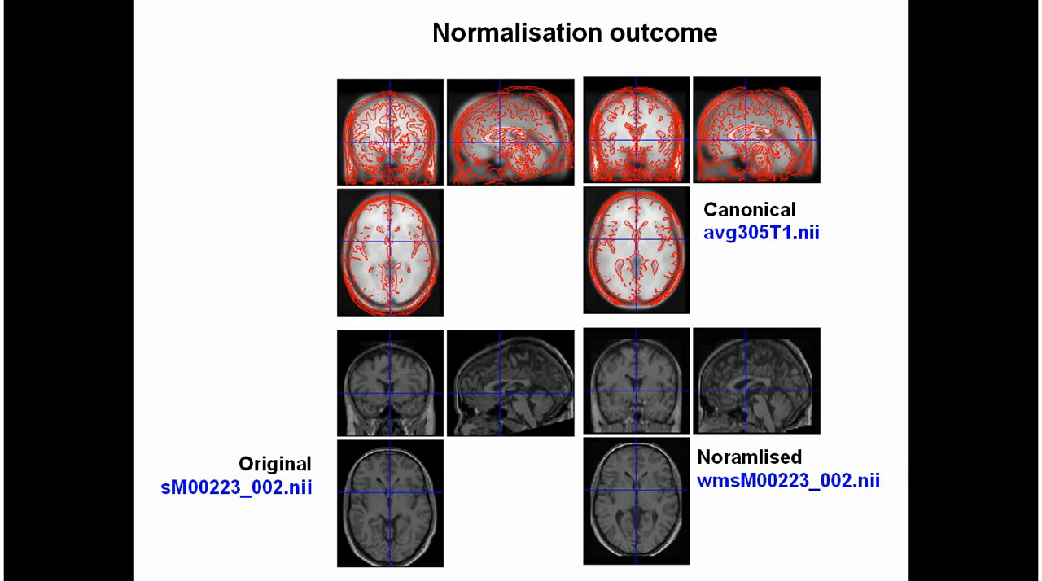